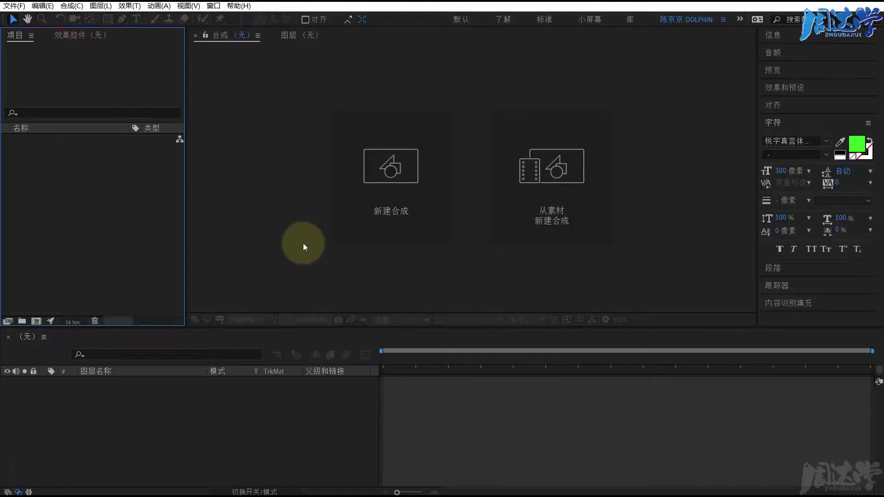
# Open Panther_Dark_Reveal.aep from the 奔跑猫豹粒子拖尾LOGO标志片头 template folder in File Explorer
pyautogui.hotkey('alt', 'Tab')
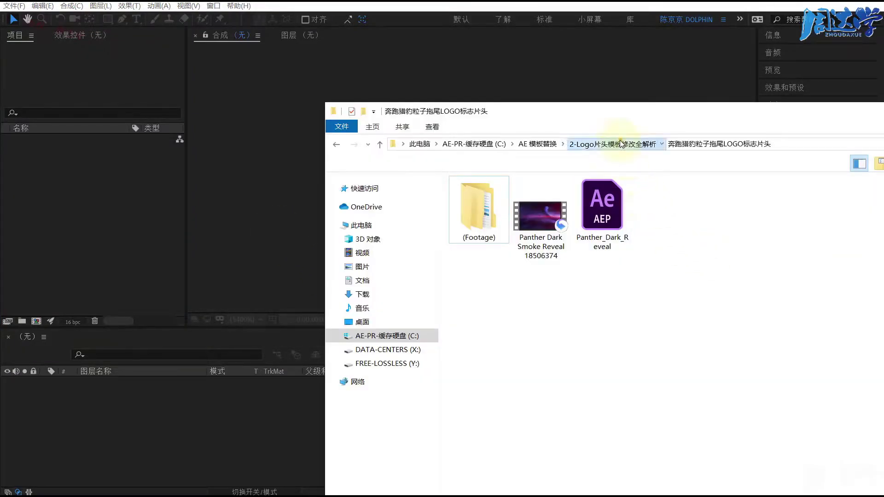
pyautogui.click(621, 143)
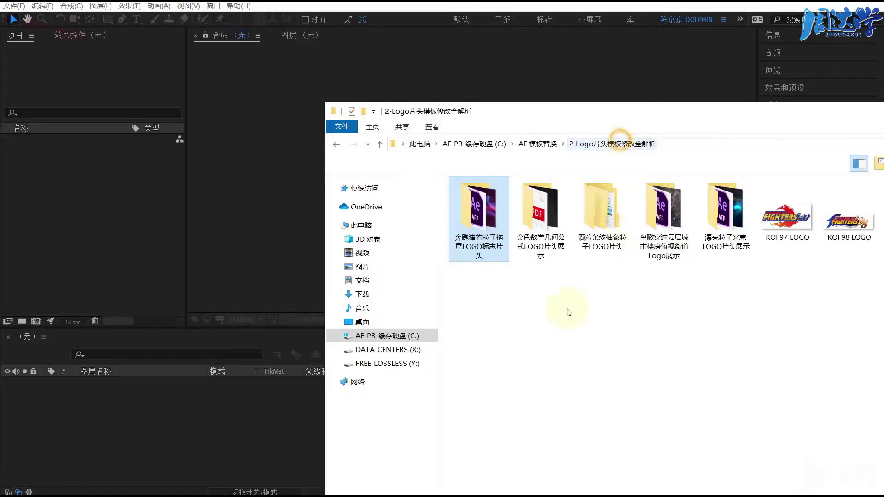
pyautogui.doubleClick(482, 215)
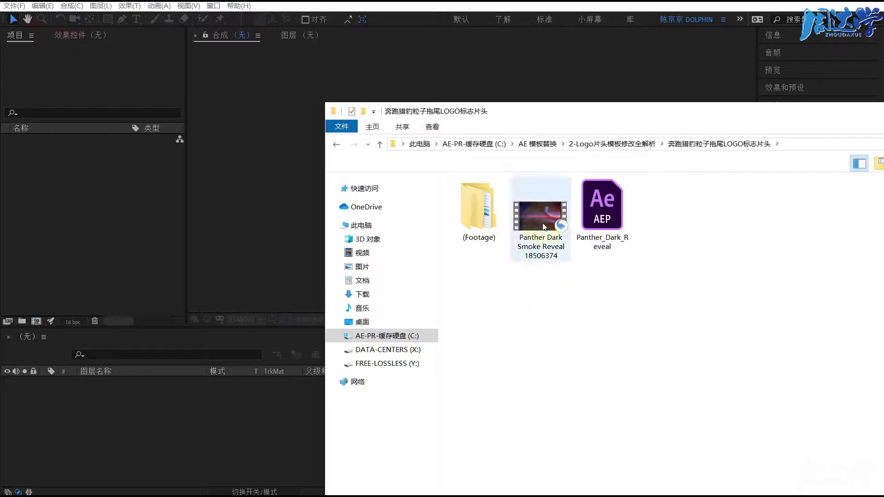
pyautogui.doubleClick(602, 208)
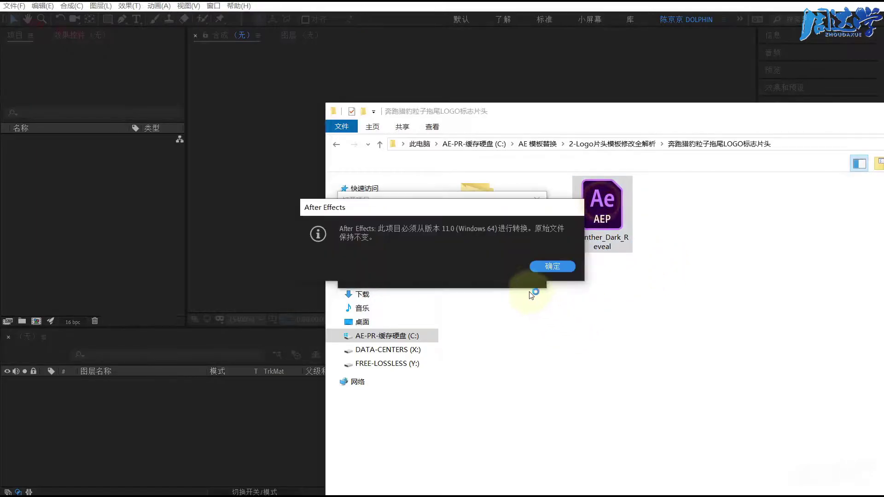
# Accept the version 11.0 conversion notice, then view the Logo_Holder and Main_Render comps
pyautogui.click(557, 268)
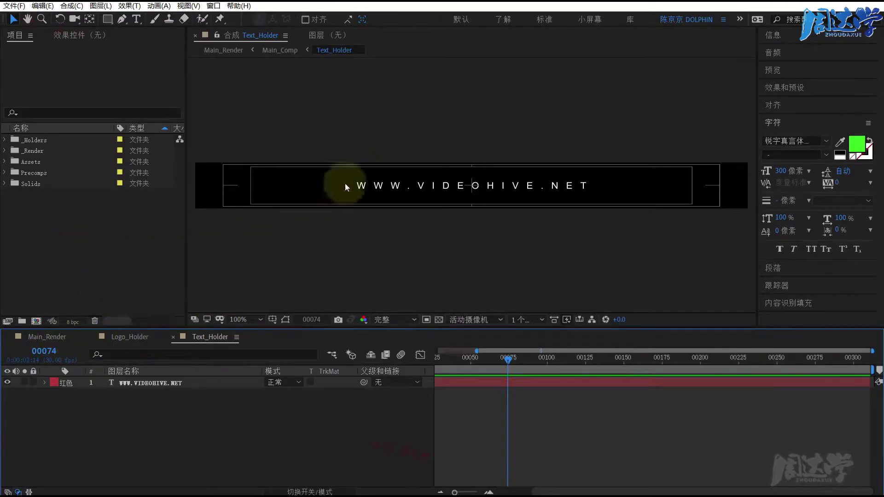
pyautogui.click(128, 337)
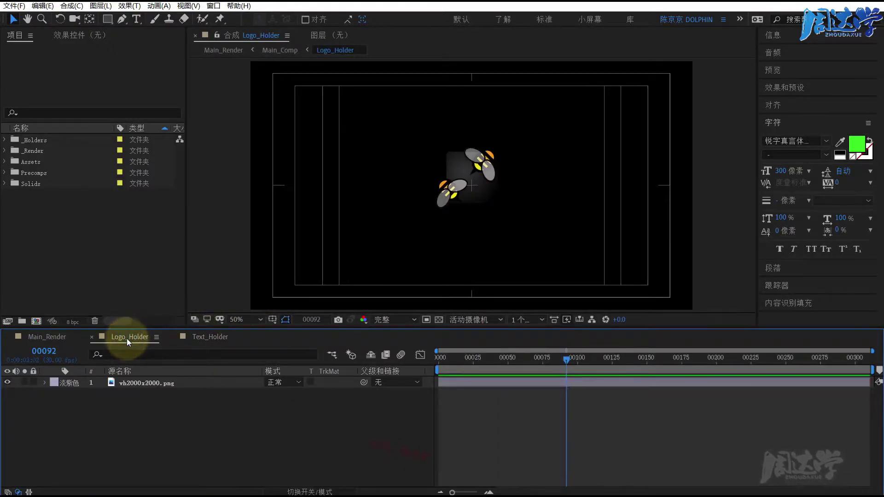
pyautogui.click(39, 340)
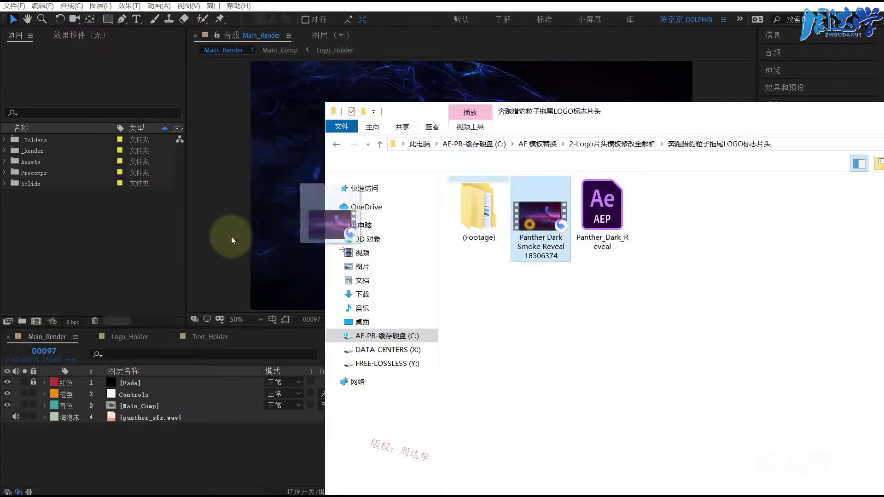
# Import Panther Dark Smoke Reveal 18506374.mp4 and make a composition from it, viewed at 100%
pyautogui.moveTo(522, 242); pyautogui.dragTo(89, 247)
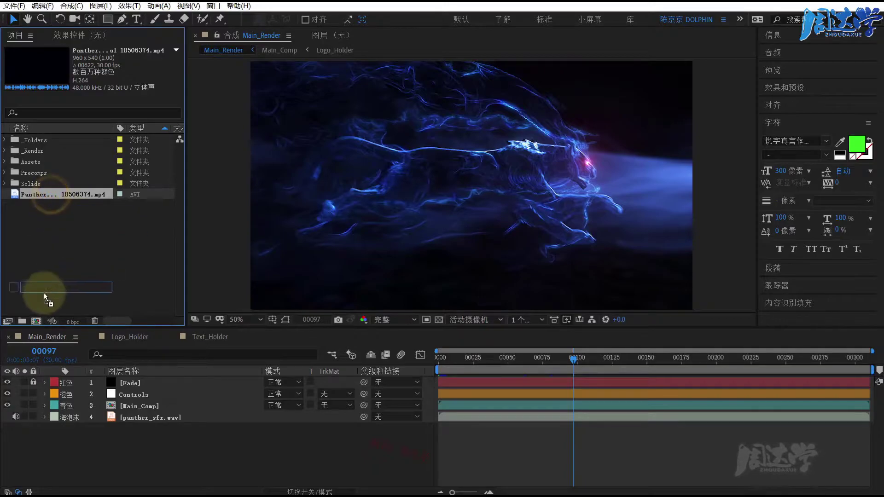
pyautogui.moveTo(73, 215); pyautogui.dragTo(36, 320)
pyautogui.click(240, 319)
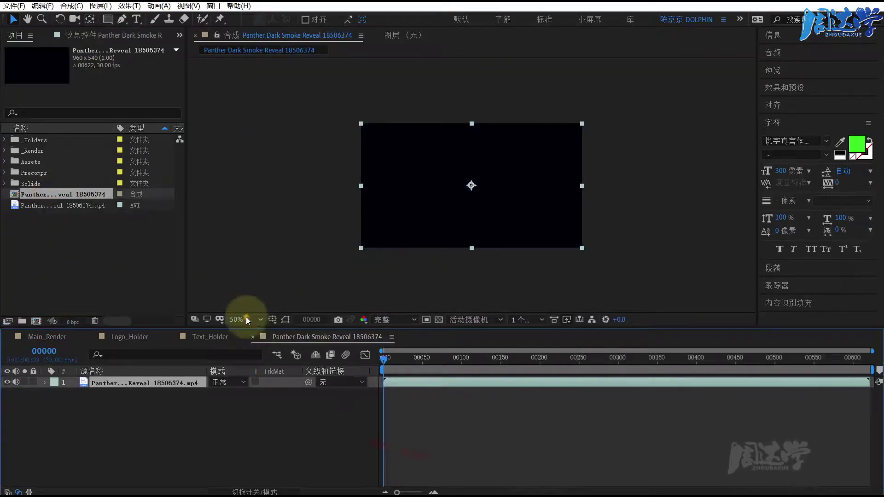
pyautogui.click(248, 344)
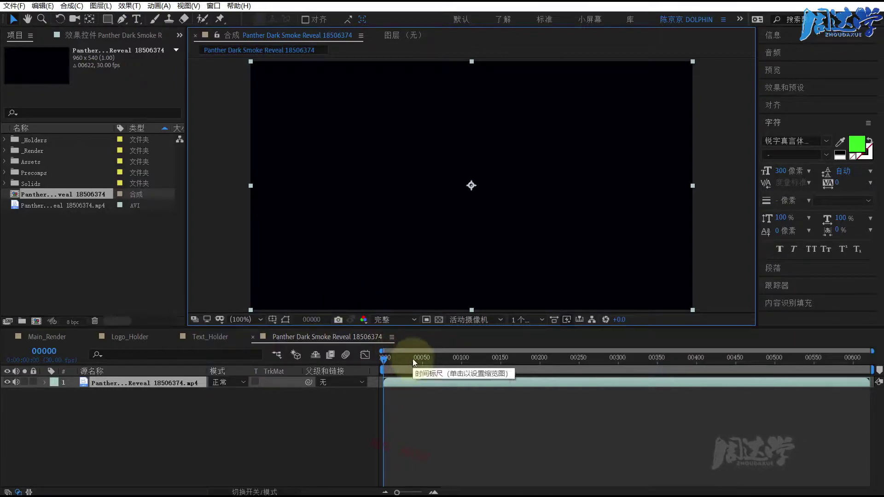
# Preview the smoke reveal, stop at frame 00232 to see the logo, and return to Main_Render
pyautogui.press('space')
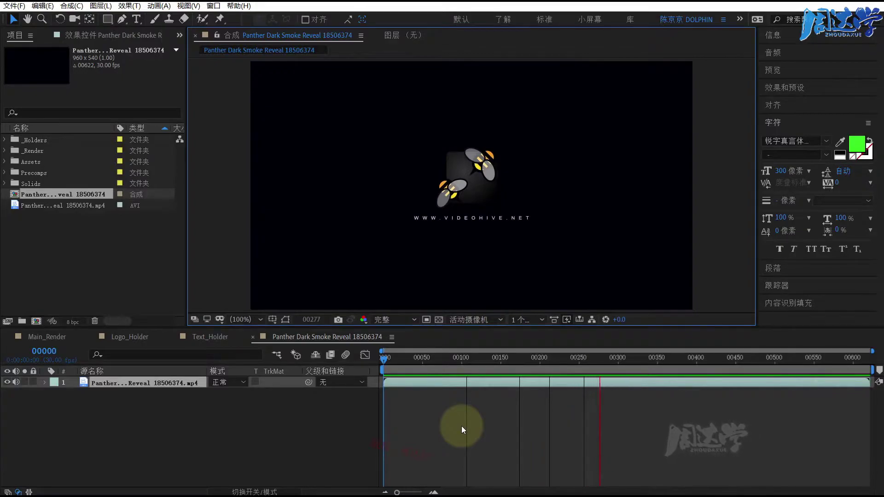
pyautogui.click(530, 384)
pyautogui.moveTo(601, 358); pyautogui.dragTo(566, 359)
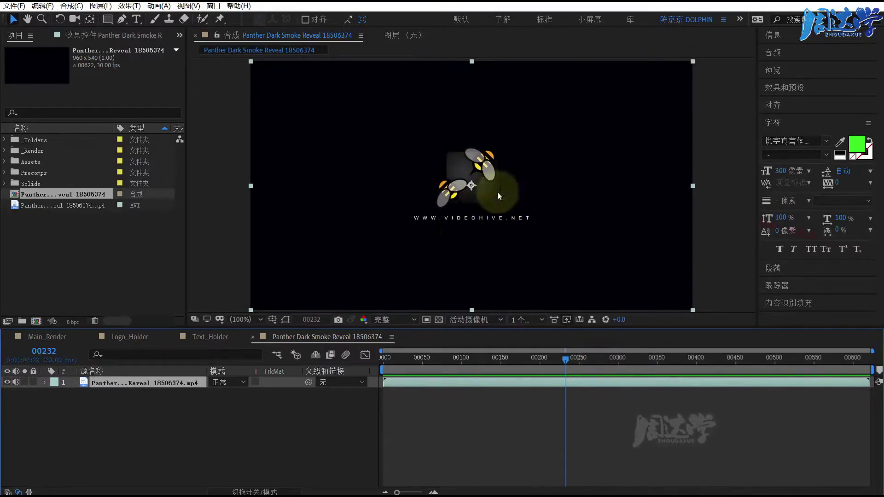
pyautogui.click(41, 336)
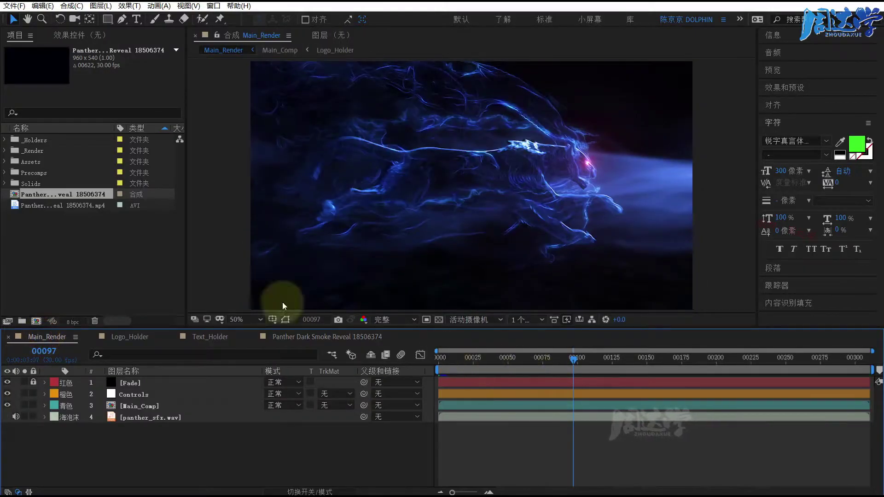
# Close the Logo_Holder, Text_Holder and preview comps from the timeline and clear the project selection
pyautogui.click(92, 336)
pyautogui.click(92, 336)
pyautogui.click(92, 337)
pyautogui.click(65, 271)
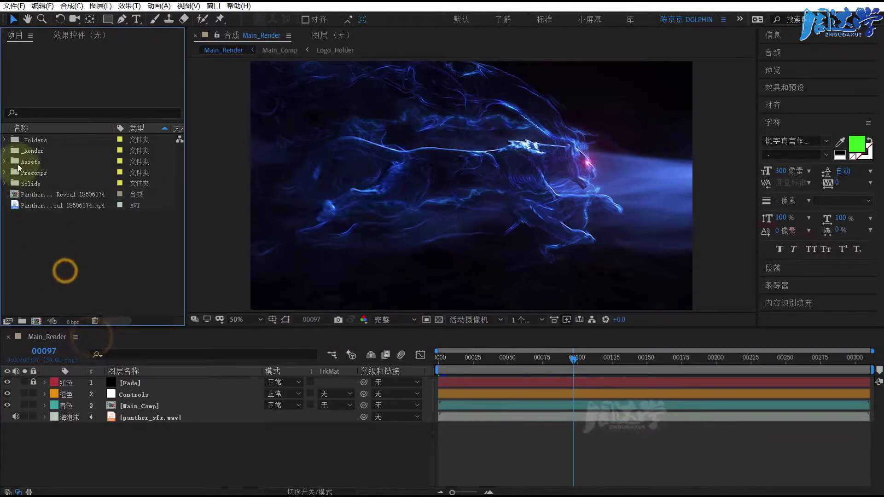
# Expand the Assets folder and inspect Flare.mov, smoke_003.mov and panther_sfx.wav
pyautogui.click(30, 140)
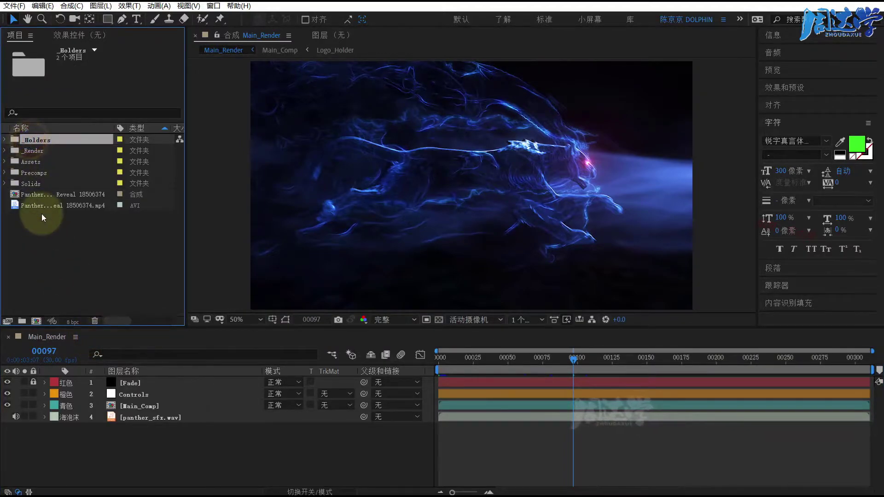
pyautogui.click(28, 161)
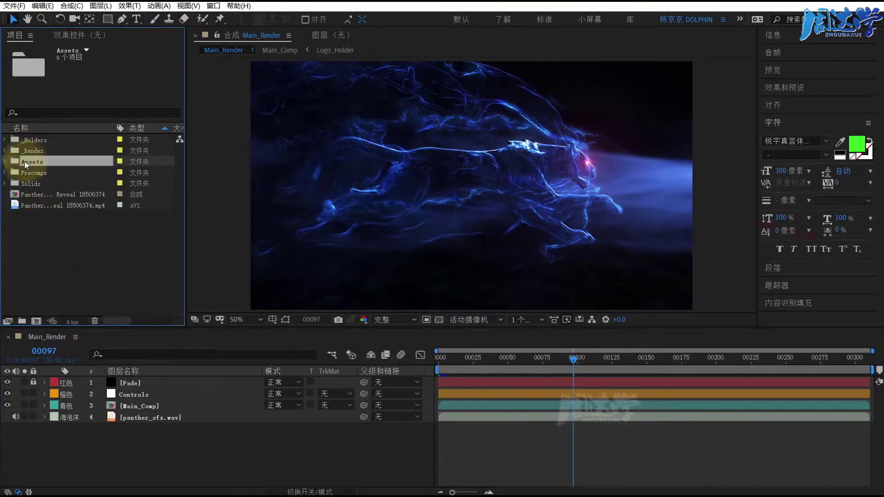
pyautogui.click(5, 162)
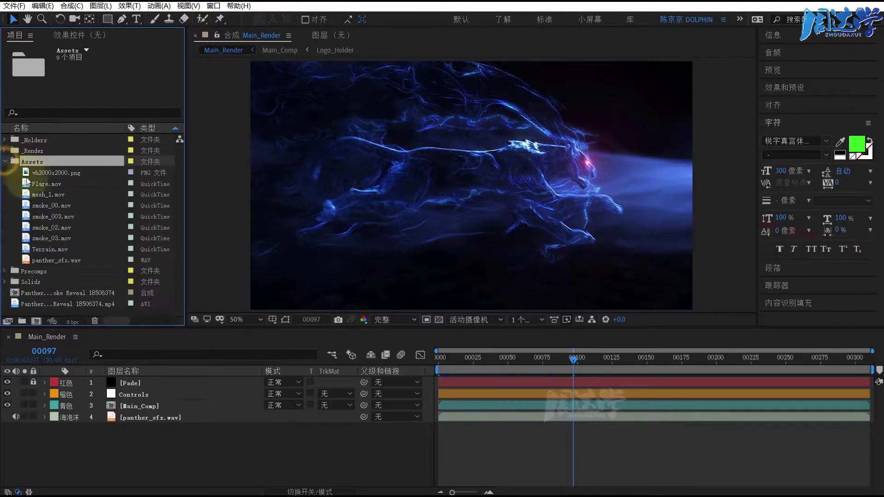
pyautogui.click(41, 184)
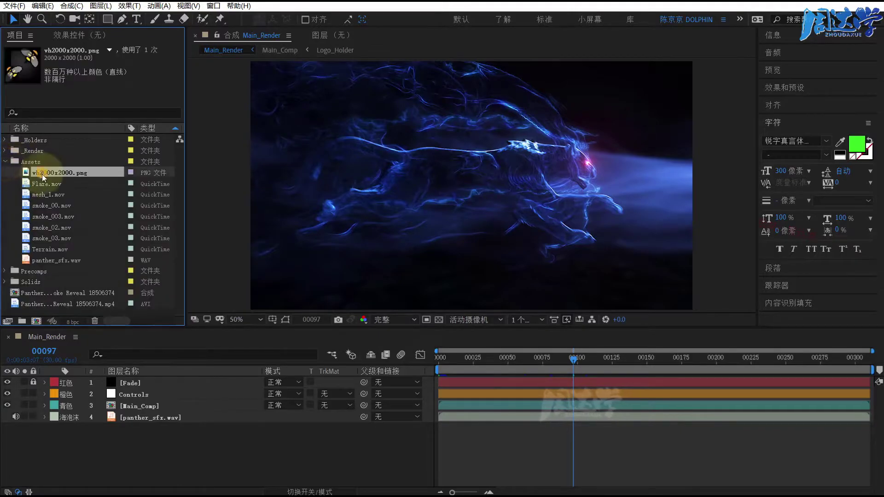
pyautogui.click(44, 217)
pyautogui.click(40, 259)
pyautogui.click(43, 216)
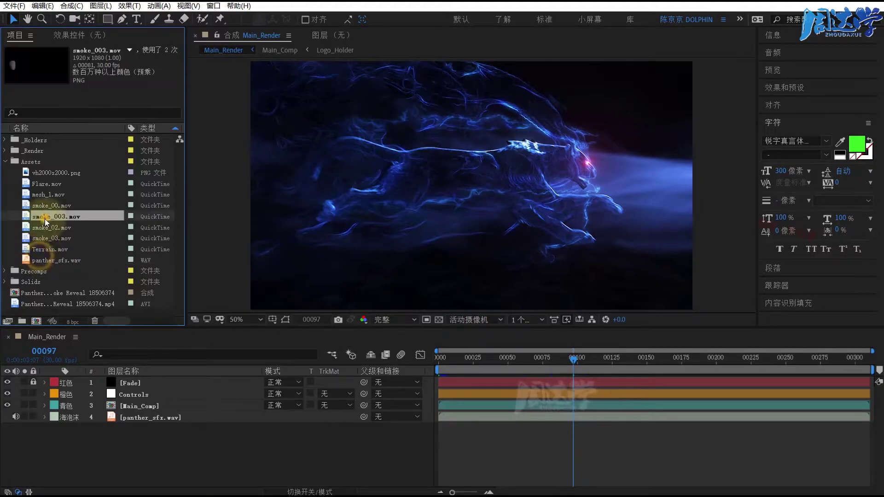
pyautogui.click(5, 161)
# Inspect the Precomps compositions mesh_1, noise_disp, Pre-comp 1, Smoke_2 and Text_holder_comp
pyautogui.click(28, 173)
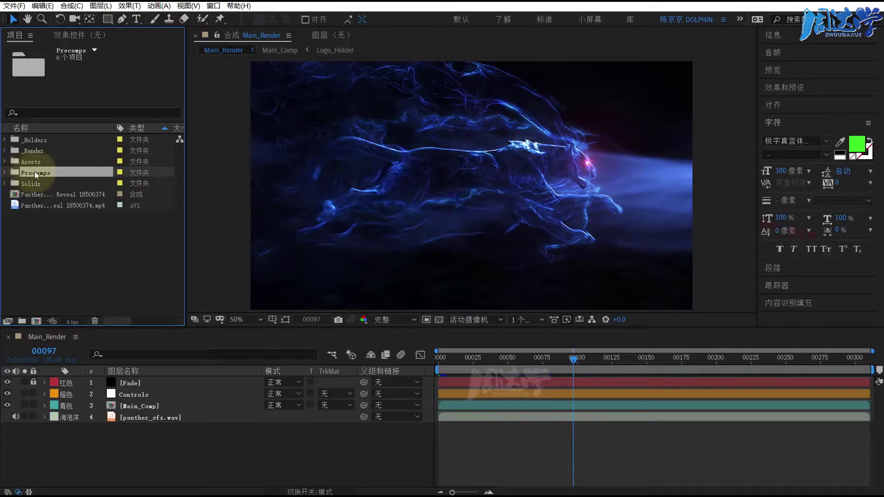
pyautogui.click(5, 172)
pyautogui.click(39, 194)
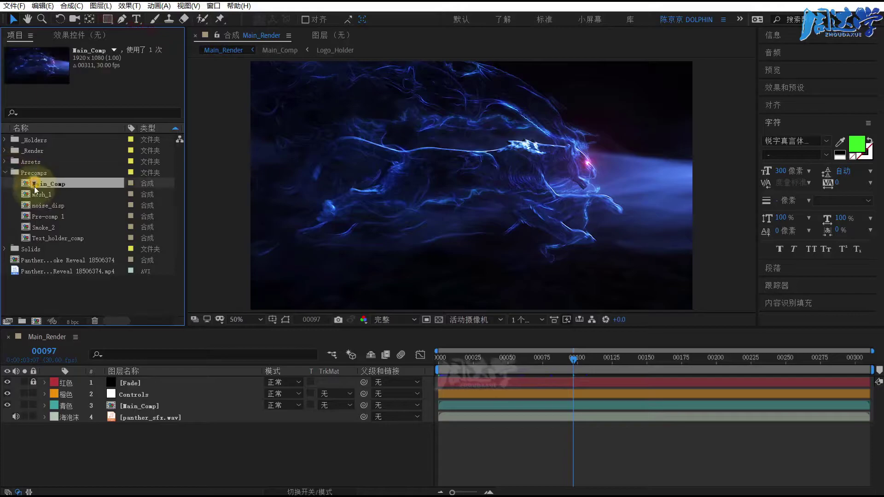
pyautogui.click(35, 204)
pyautogui.click(37, 215)
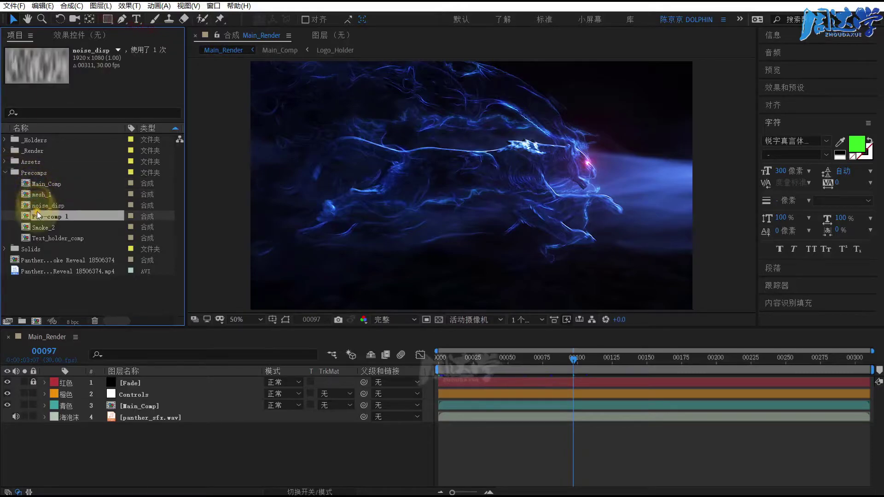
pyautogui.click(37, 227)
pyautogui.click(37, 237)
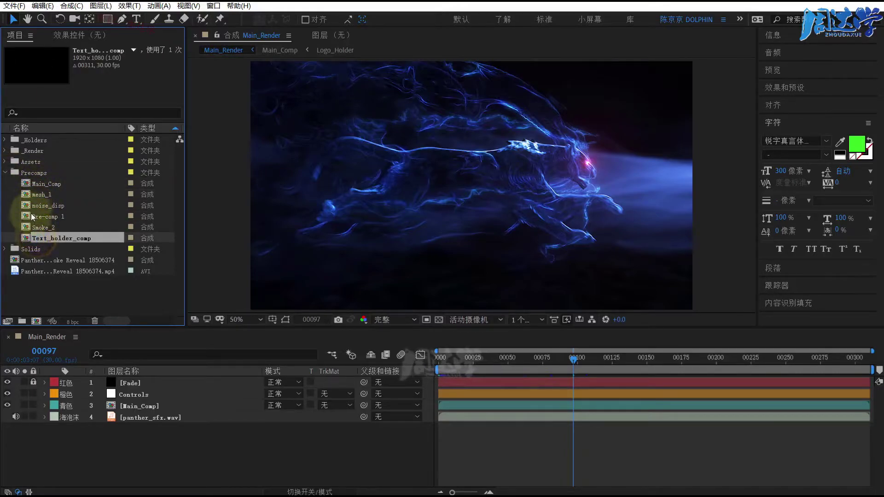
pyautogui.click(5, 172)
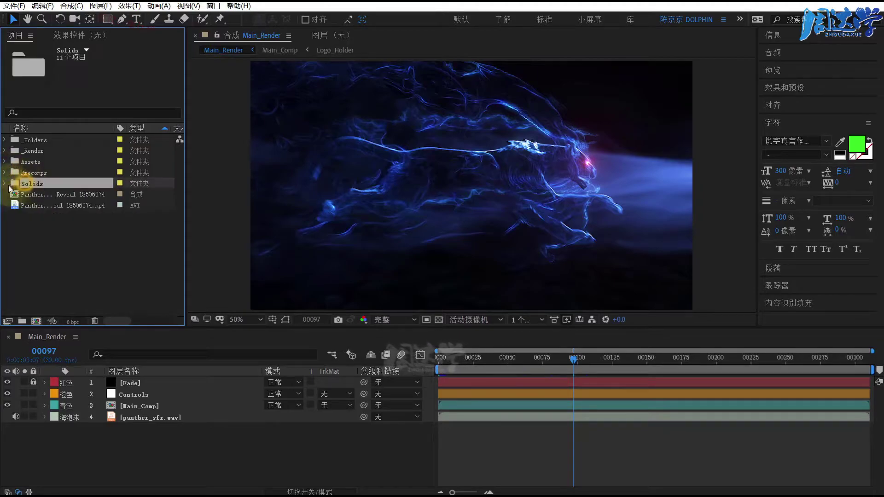
# Inspect Adjustment Layer 10 and Black Solid 2 in the Solids folder
pyautogui.doubleClick(25, 183)
pyautogui.click(39, 249)
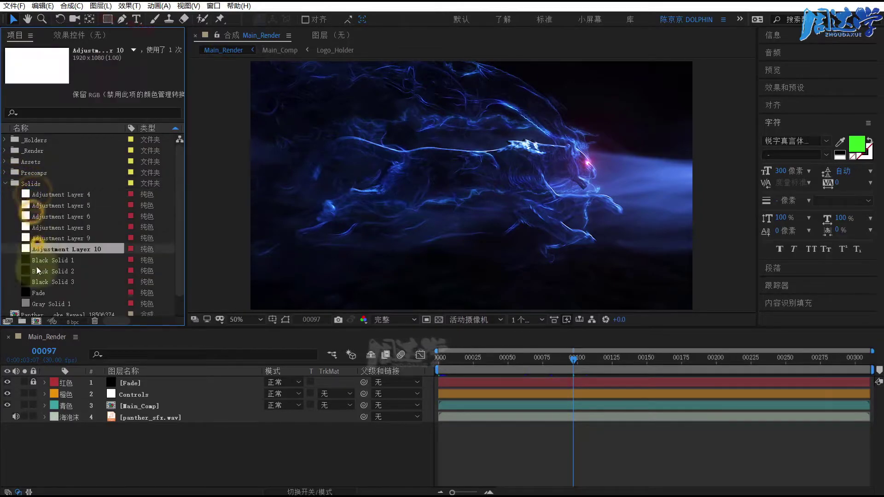
pyautogui.click(39, 271)
pyautogui.click(5, 183)
# Expand the _Holders folder and compare the Logo_Holder and Text_Holder composition details
pyautogui.click(40, 141)
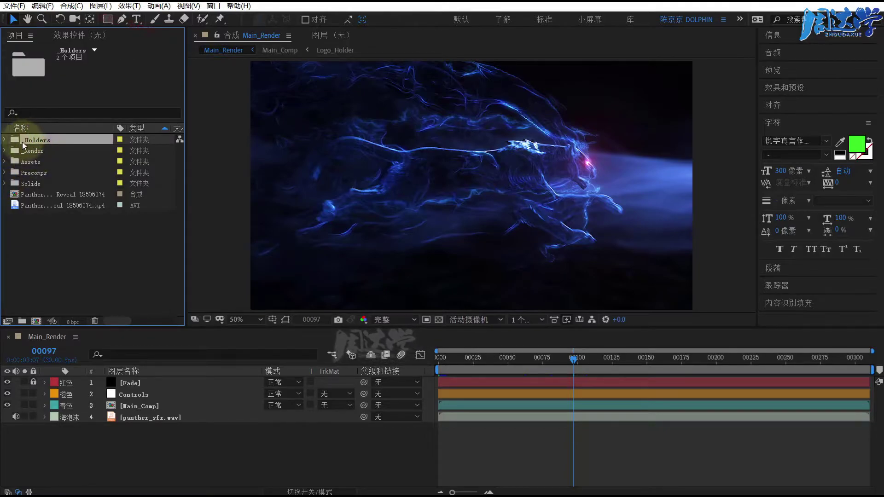
pyautogui.click(4, 139)
pyautogui.click(27, 152)
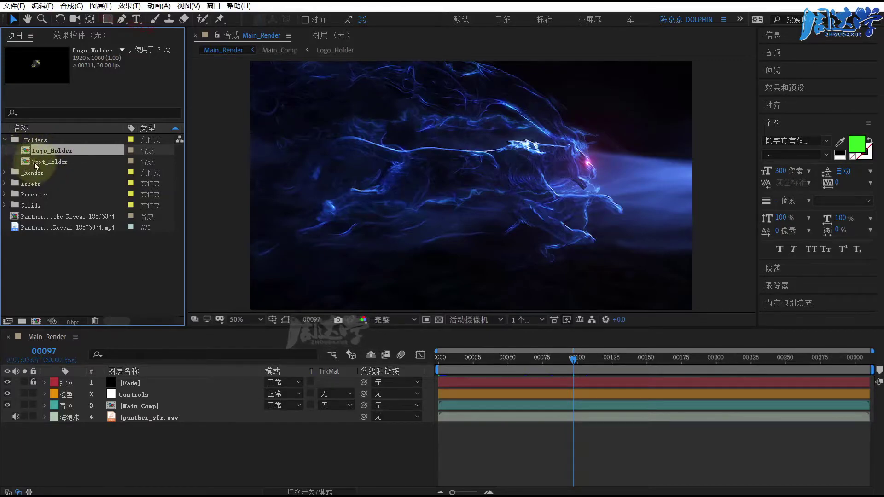
pyautogui.click(35, 163)
pyautogui.click(43, 150)
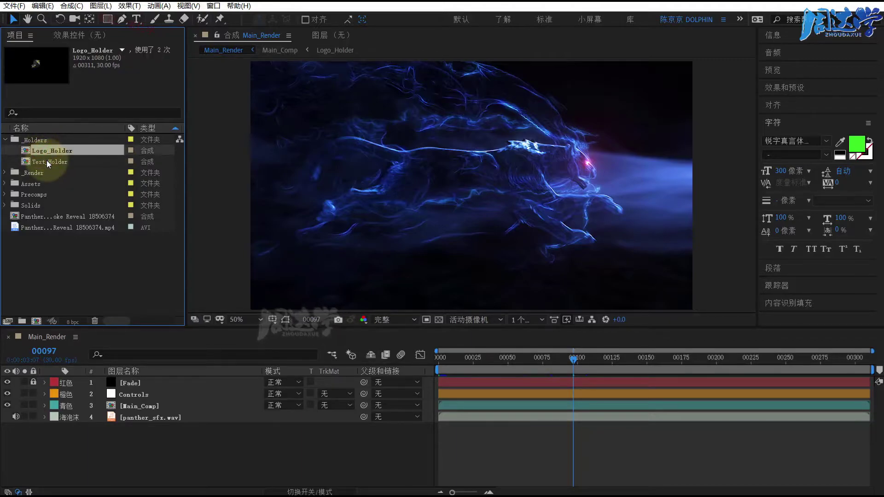
pyautogui.click(47, 163)
pyautogui.click(43, 152)
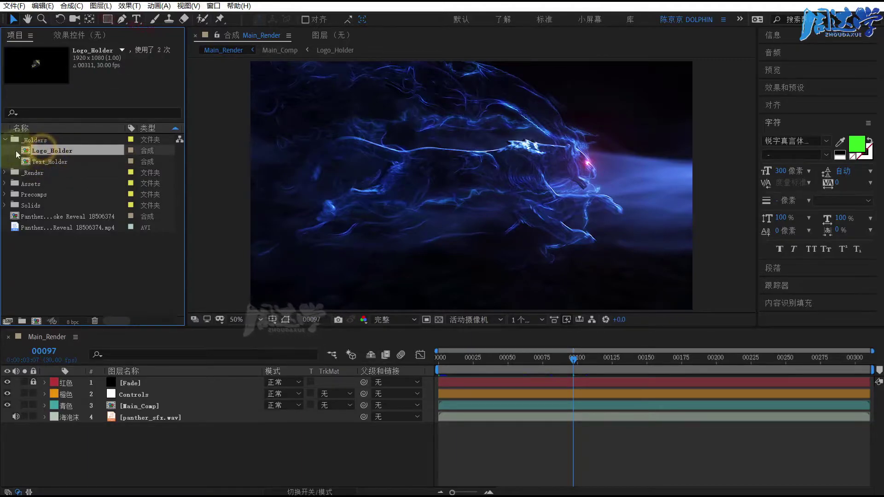
pyautogui.click(5, 140)
pyautogui.click(63, 235)
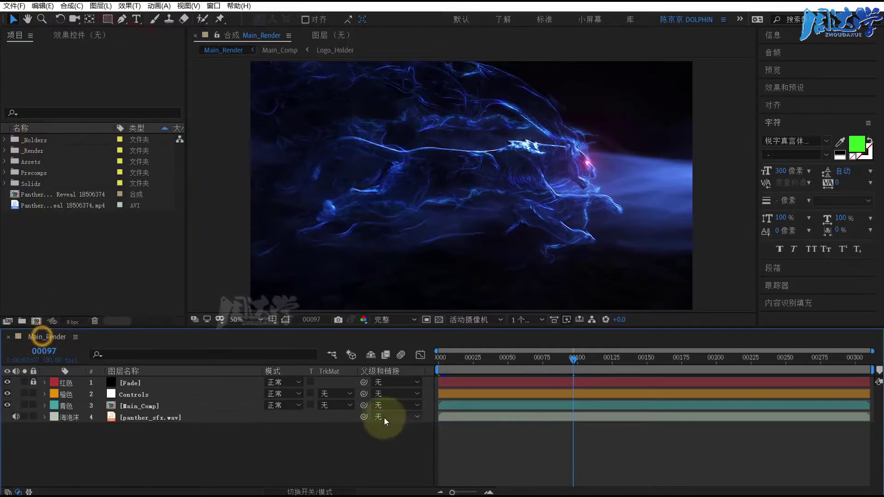
# Expand Precomps again and review Main_Comp through Text_holder_comp, selecting mesh_1
pyautogui.click(38, 195)
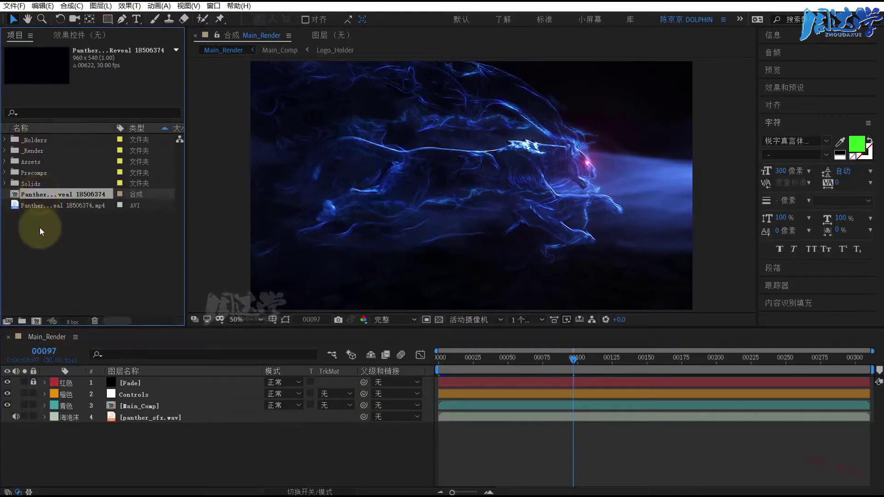
pyautogui.click(54, 249)
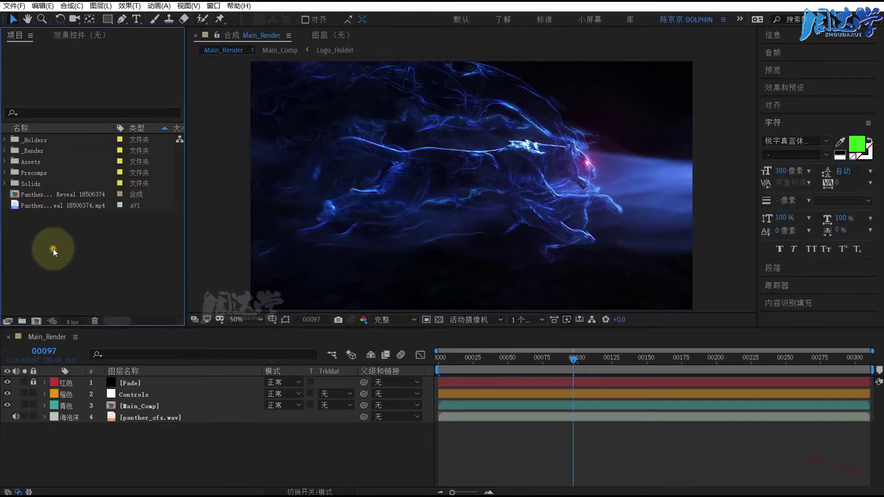
pyautogui.click(8, 173)
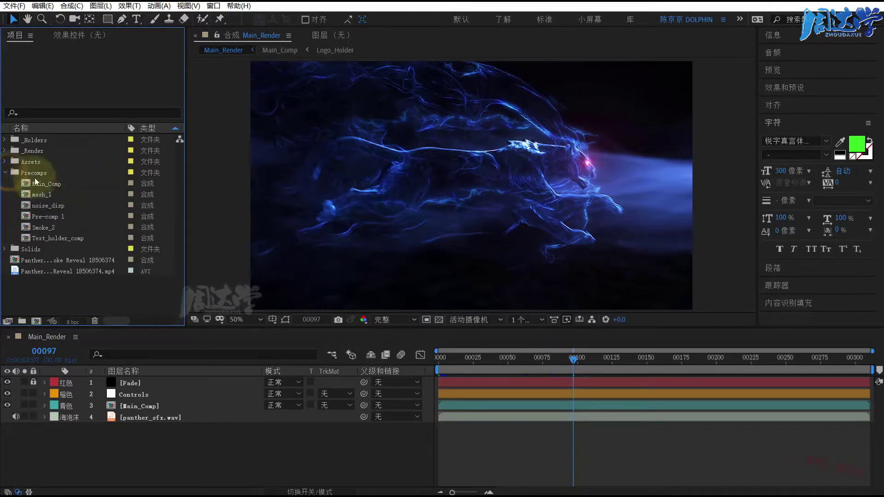
pyautogui.click(31, 184)
pyautogui.click(29, 195)
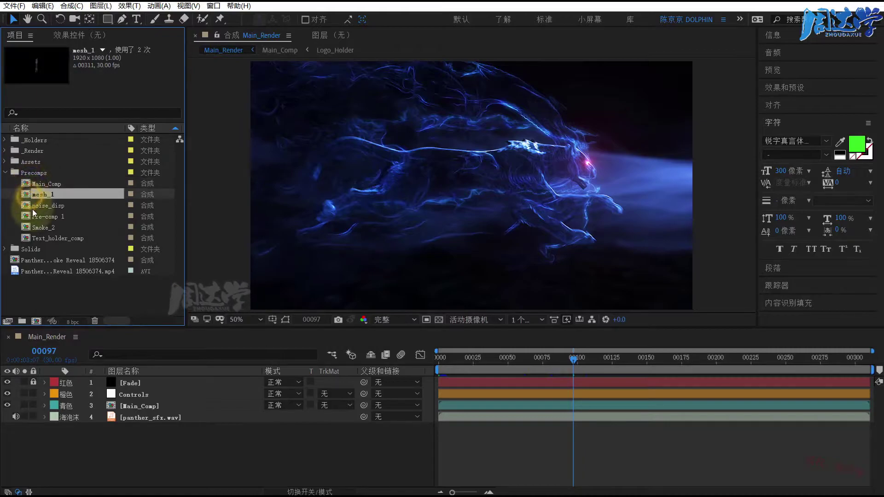
pyautogui.click(27, 206)
pyautogui.click(27, 216)
pyautogui.click(27, 227)
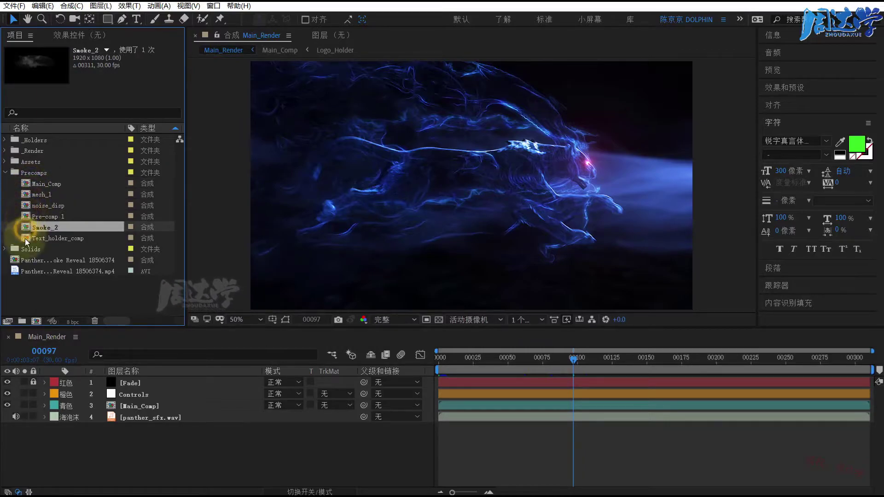
pyautogui.click(27, 238)
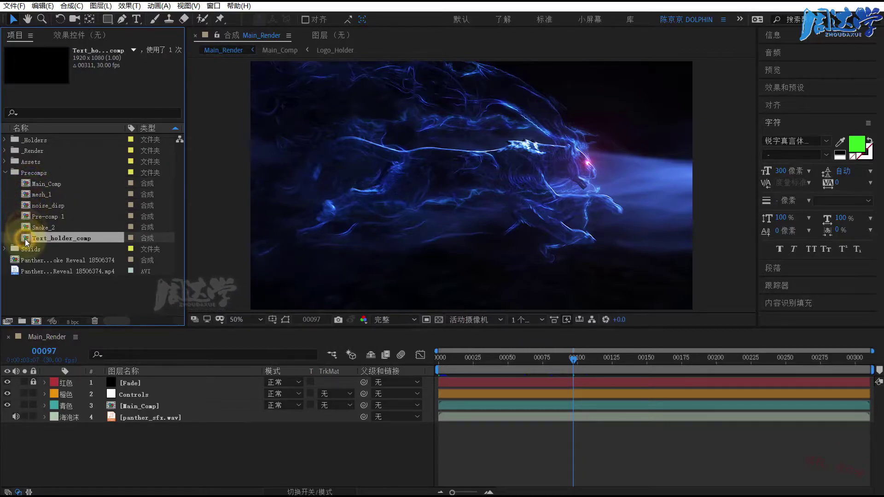
pyautogui.click(25, 184)
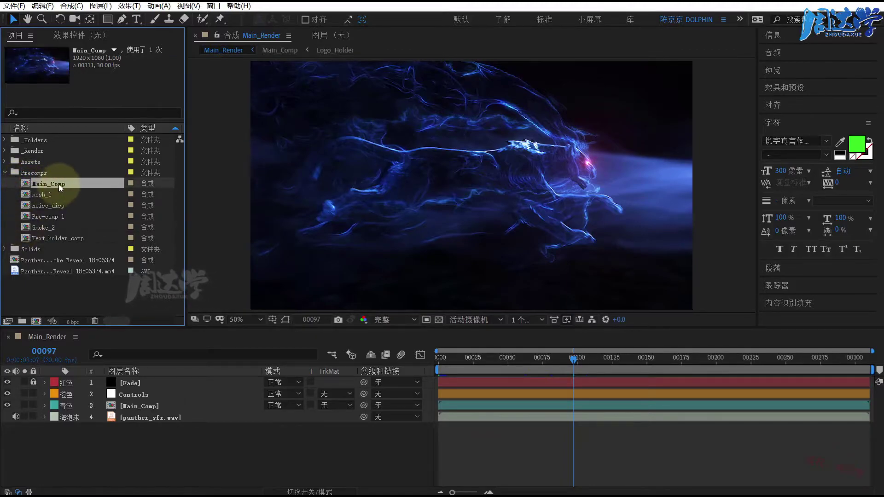
pyautogui.click(28, 195)
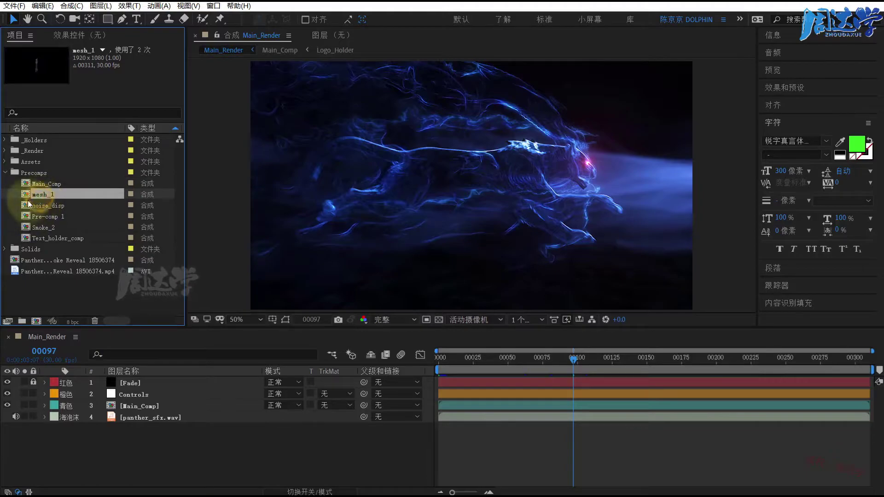
# Open mesh_1, noise_disp, Pre-comp 1, Smoke_2 (scrubbed to 00147) and Text_holder_comp, then Main_Comp
pyautogui.doubleClick(28, 195)
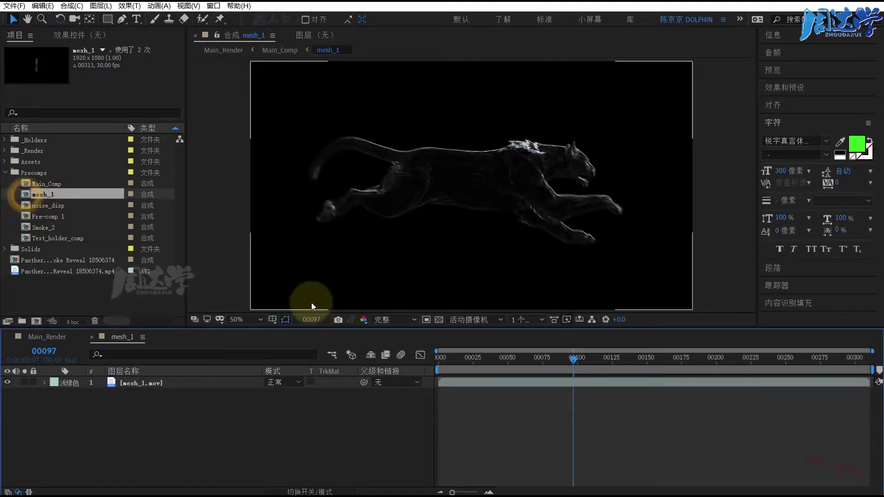
pyautogui.doubleClick(41, 205)
pyautogui.click(29, 218)
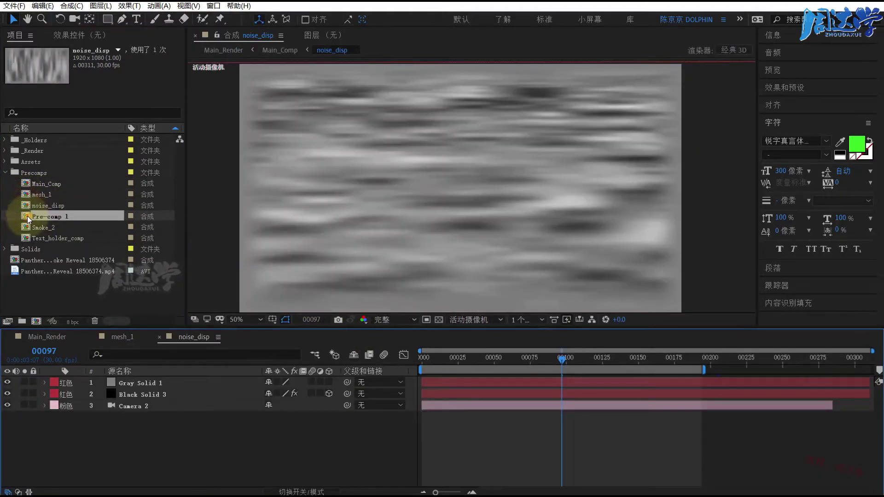
pyautogui.doubleClick(28, 217)
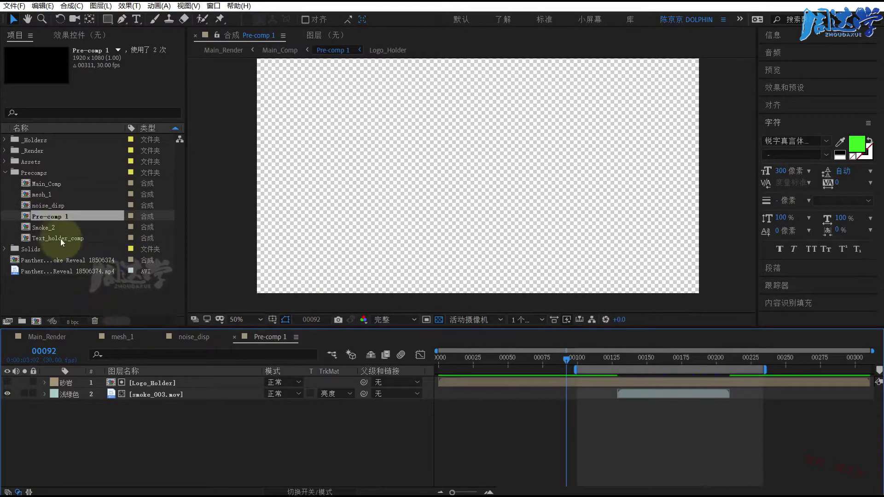
pyautogui.doubleClick(42, 228)
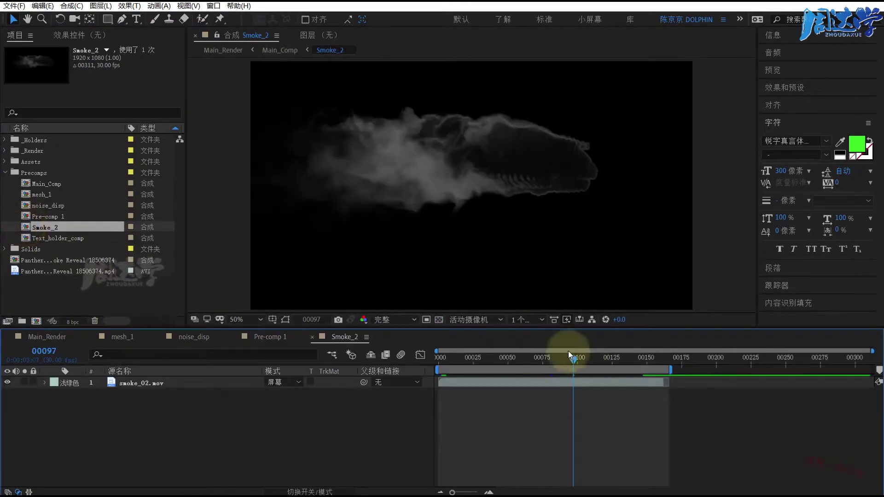
pyautogui.moveTo(569, 351); pyautogui.dragTo(643, 358)
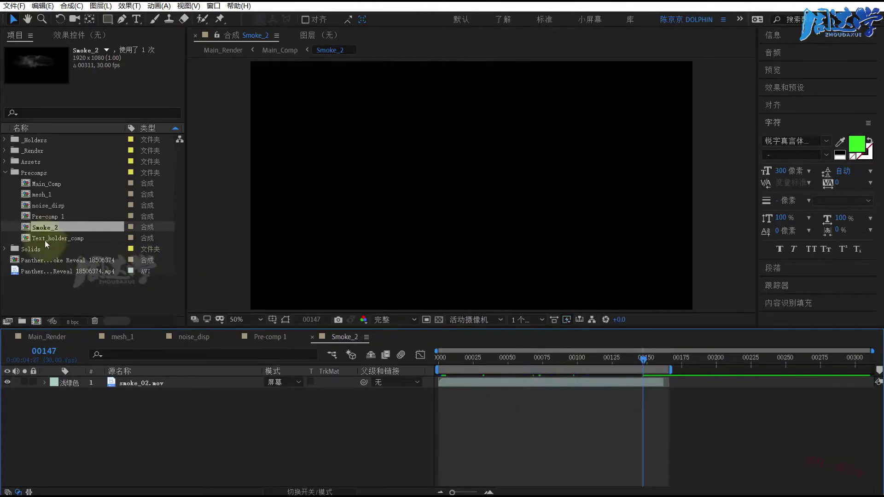
pyautogui.doubleClick(27, 238)
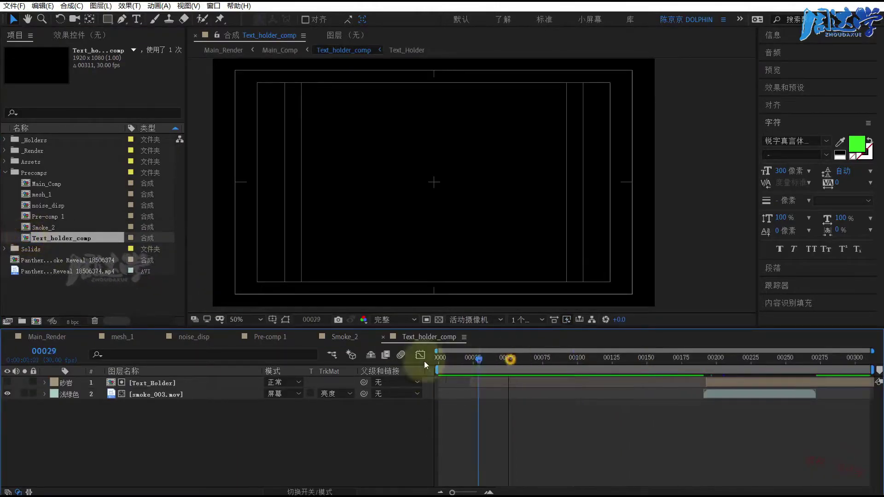
pyautogui.moveTo(684, 365); pyautogui.dragTo(447, 361)
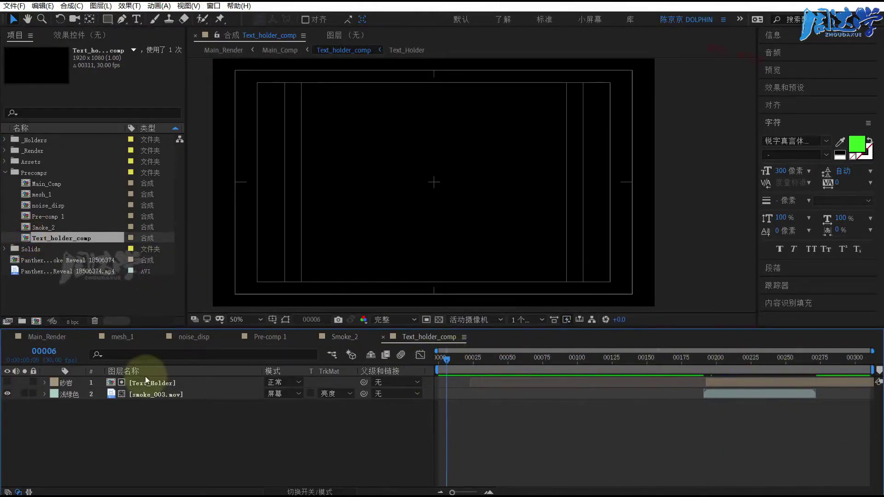
pyautogui.doubleClick(42, 184)
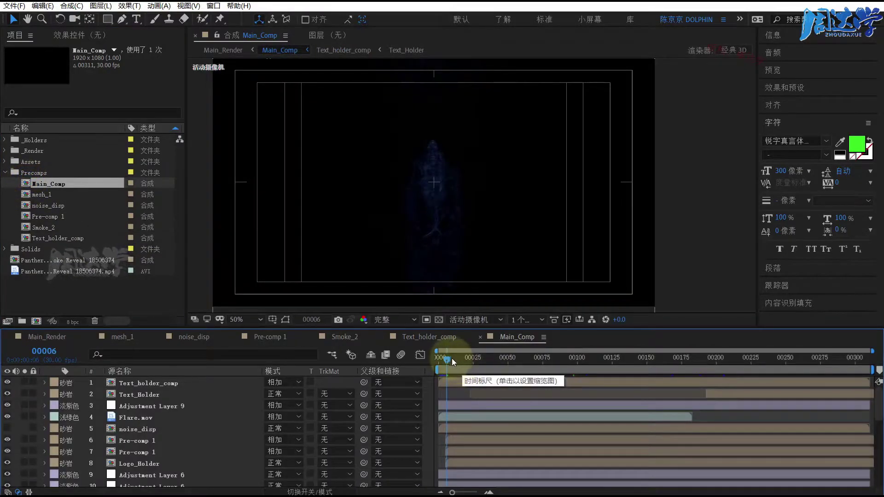
# Rewind Main_Comp to its first frames and collapse the Precomps folder
pyautogui.moveTo(452, 359); pyautogui.dragTo(449, 361)
pyautogui.scroll(-3, 232, 426)
pyautogui.scroll(-3, 232, 426)
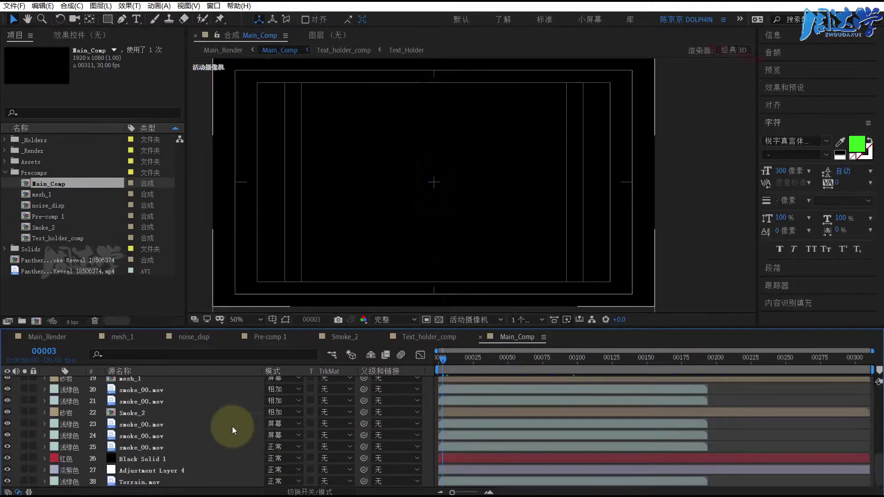
pyautogui.scroll(6, 225, 430)
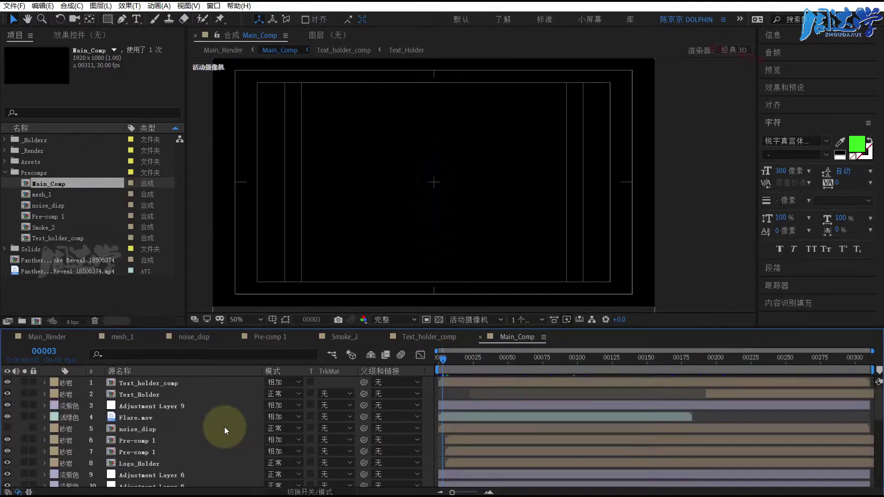
pyautogui.click(7, 172)
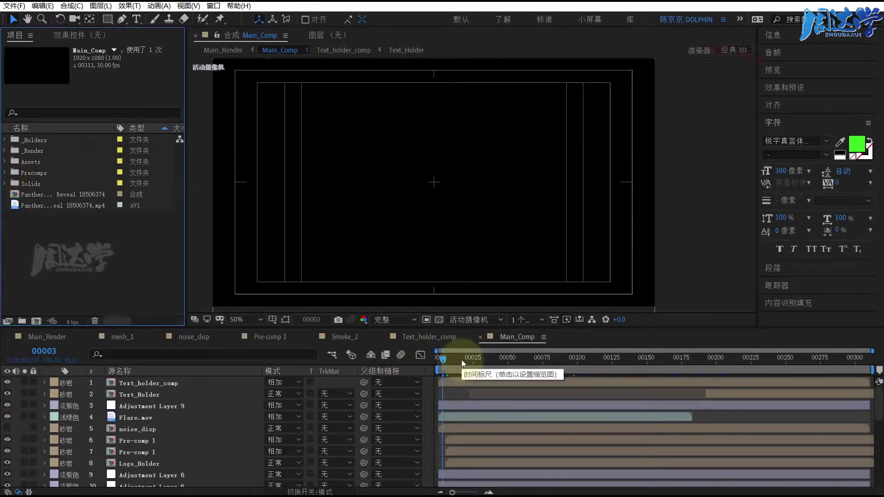
# Move Main_Comp to frame 00220 and scroll down its layer list to Terrain.mov
pyautogui.moveTo(461, 360); pyautogui.dragTo(742, 372)
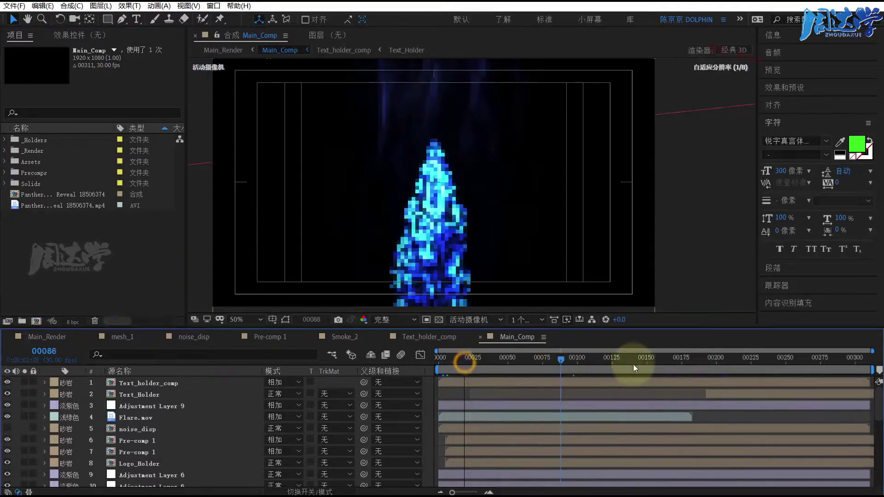
pyautogui.click(742, 372)
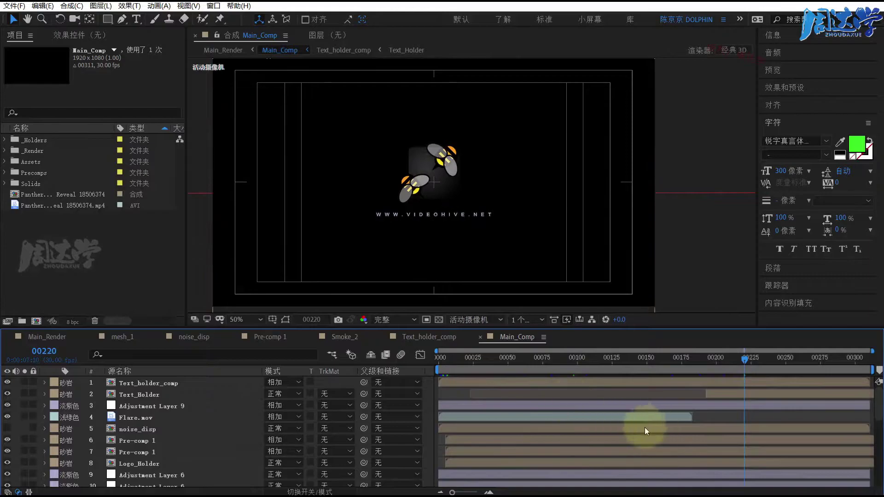
pyautogui.scroll(-3, 315, 408)
pyautogui.scroll(-3, 315, 408)
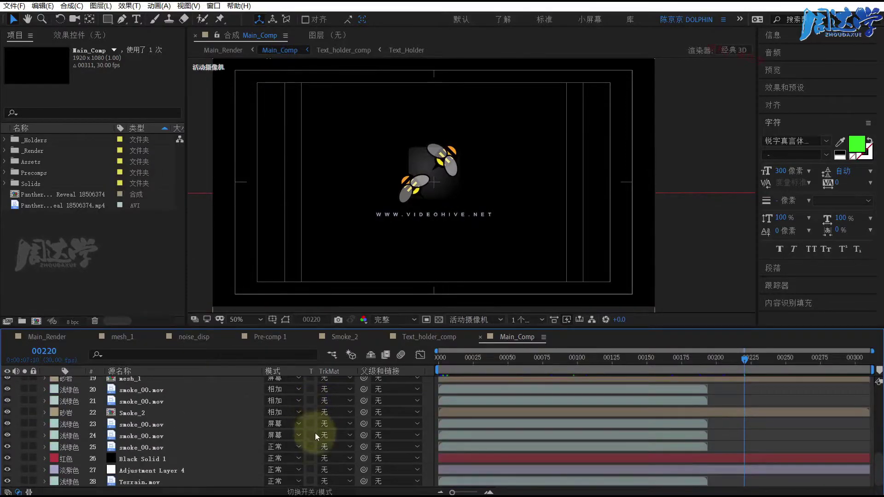
pyautogui.scroll(3, 723, 449)
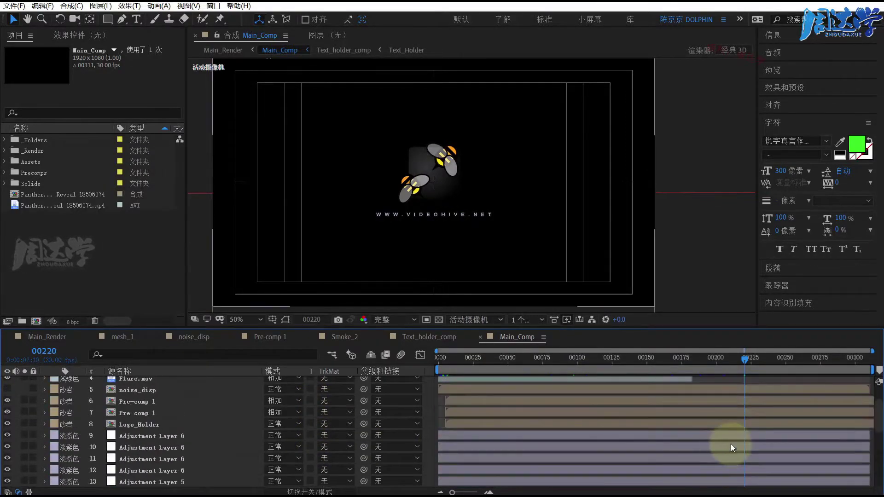
pyautogui.scroll(3, 731, 444)
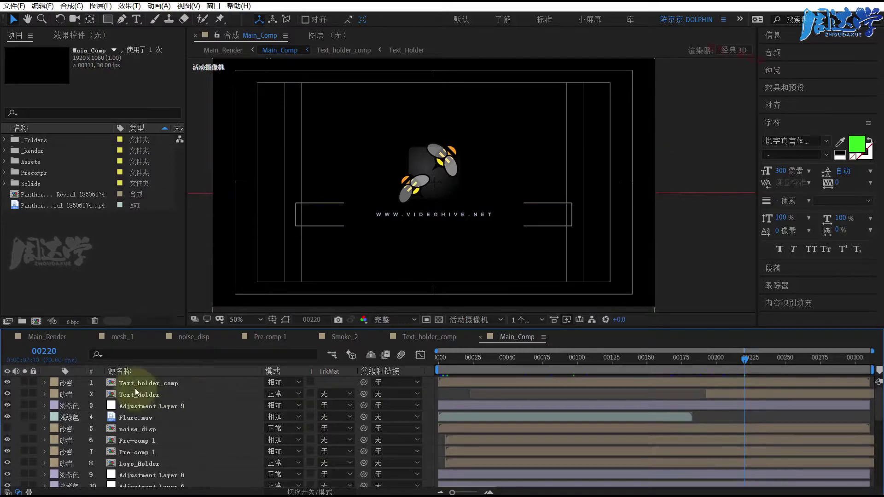
pyautogui.scroll(-2, 136, 442)
pyautogui.scroll(-2, 137, 443)
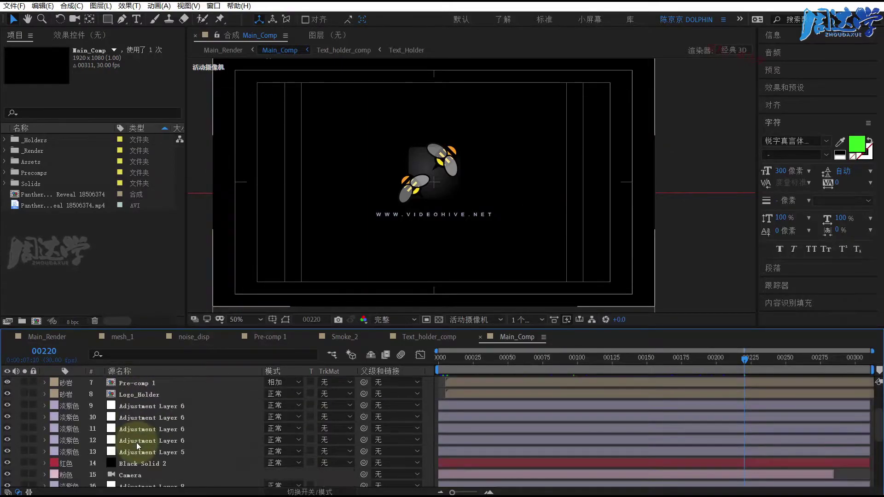
pyautogui.scroll(-2, 136, 444)
pyautogui.scroll(-2, 137, 444)
pyautogui.scroll(-2, 138, 443)
pyautogui.scroll(-2, 143, 443)
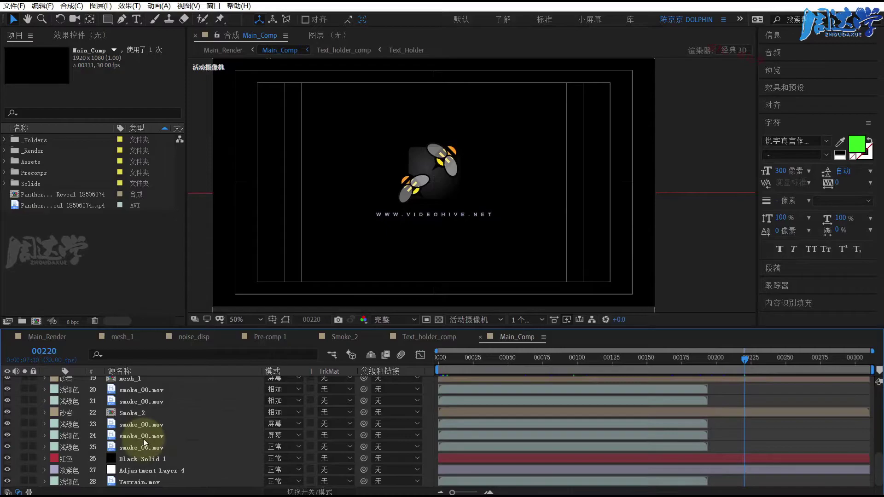
# Filter Main_Comp's layers by 'logo' and select the Pre-comp 1 and Logo_Holder layers
pyautogui.click(130, 354)
pyautogui.write('logo')
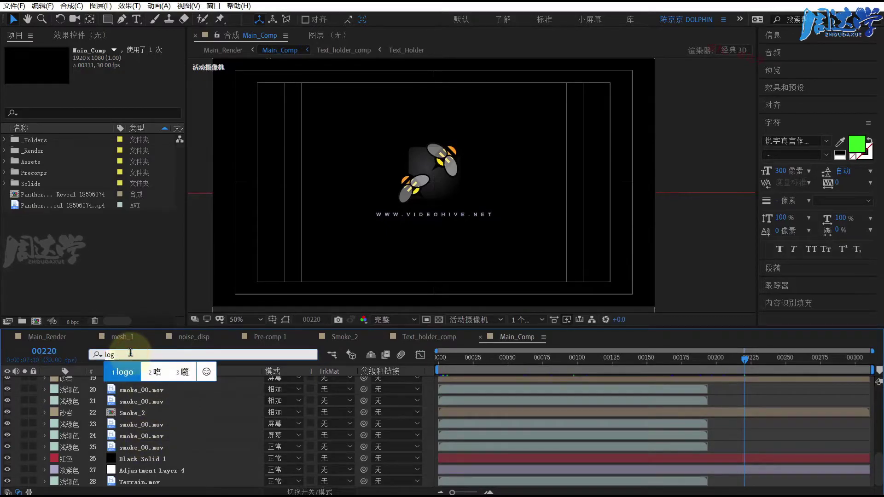
pyautogui.press('Return')
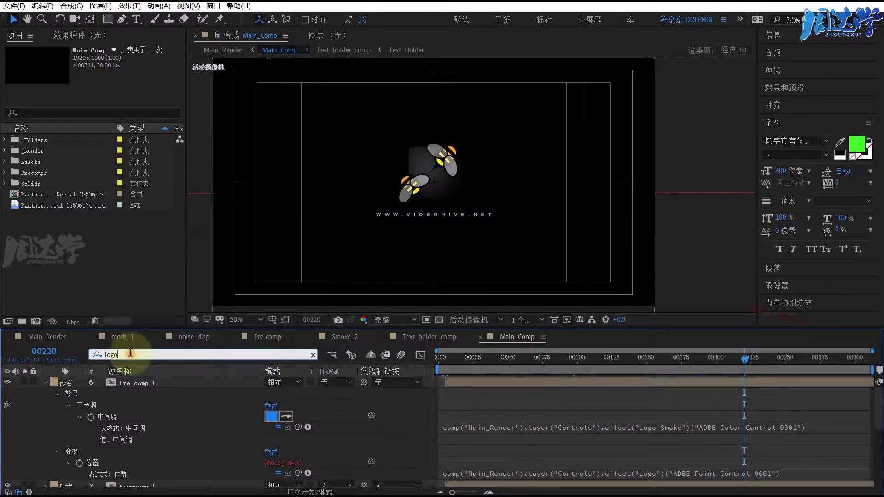
pyautogui.click(127, 385)
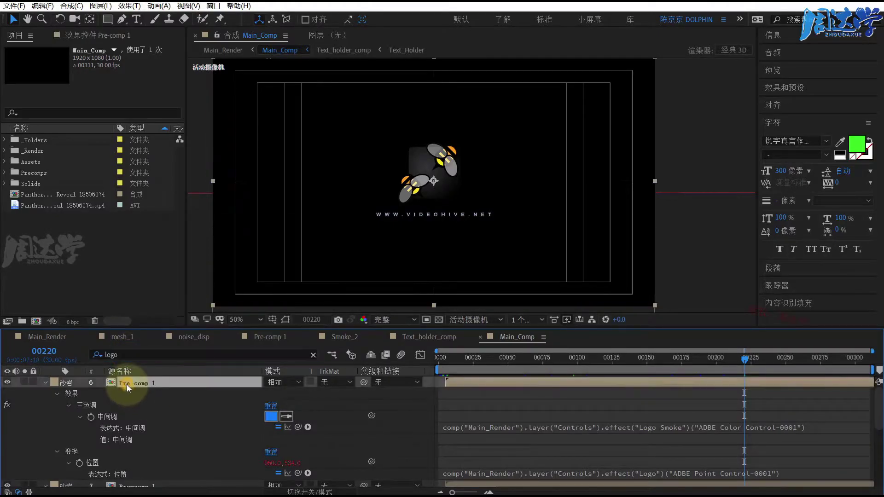
pyautogui.scroll(-3, 149, 404)
pyautogui.scroll(-1, 149, 420)
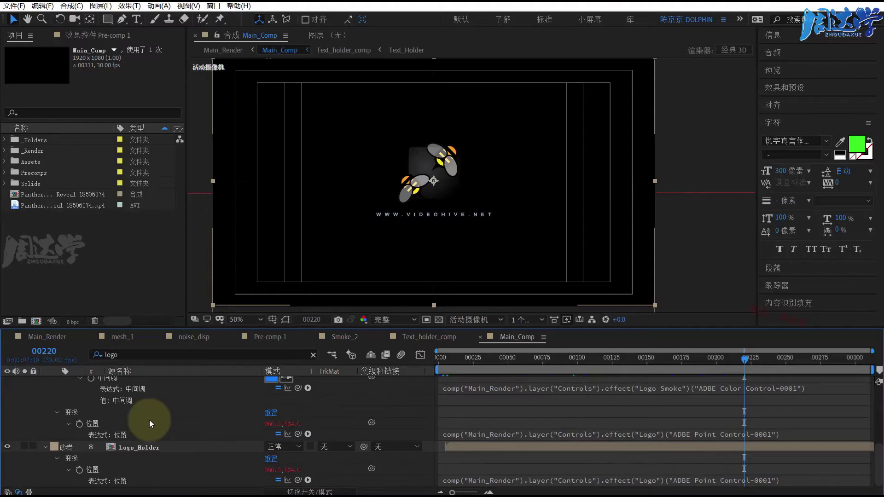
pyautogui.click(144, 448)
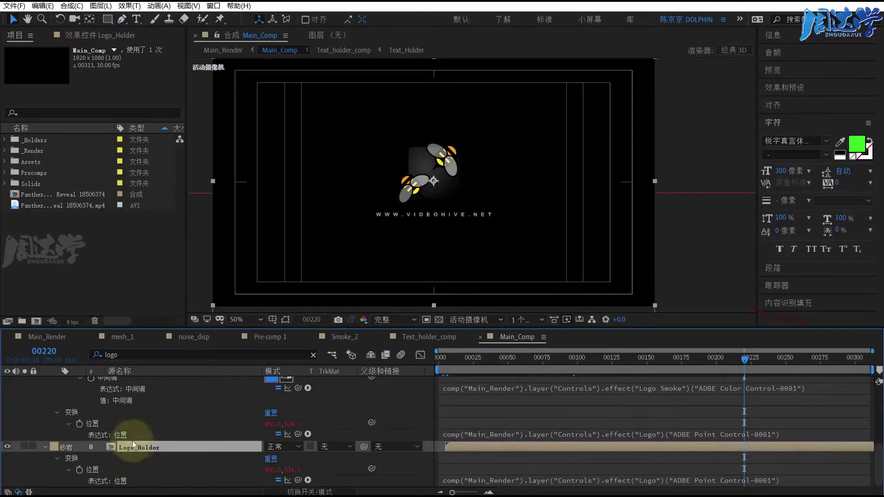
pyautogui.scroll(2, 138, 439)
pyautogui.scroll(1, 142, 438)
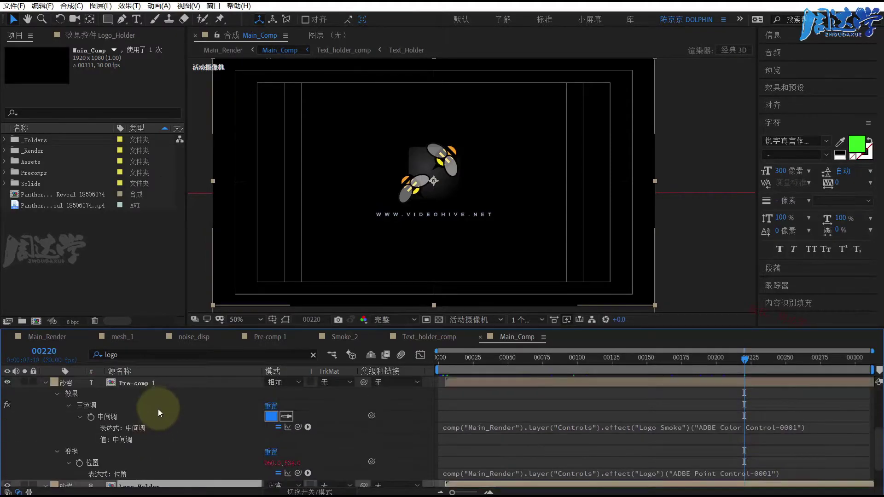
pyautogui.scroll(-2, 158, 410)
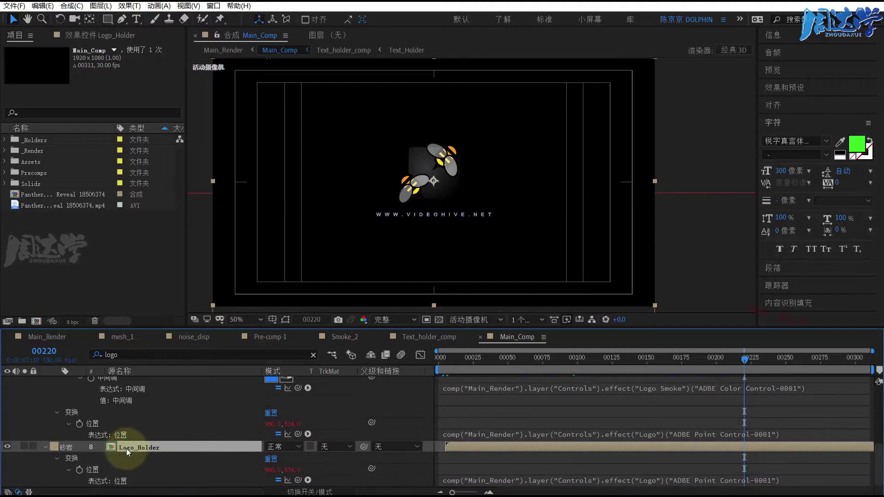
# Remove the 'logo' filter and select the smoke_00.mov layer 24
pyautogui.click(316, 354)
pyautogui.scroll(-2, 164, 465)
pyautogui.click(154, 436)
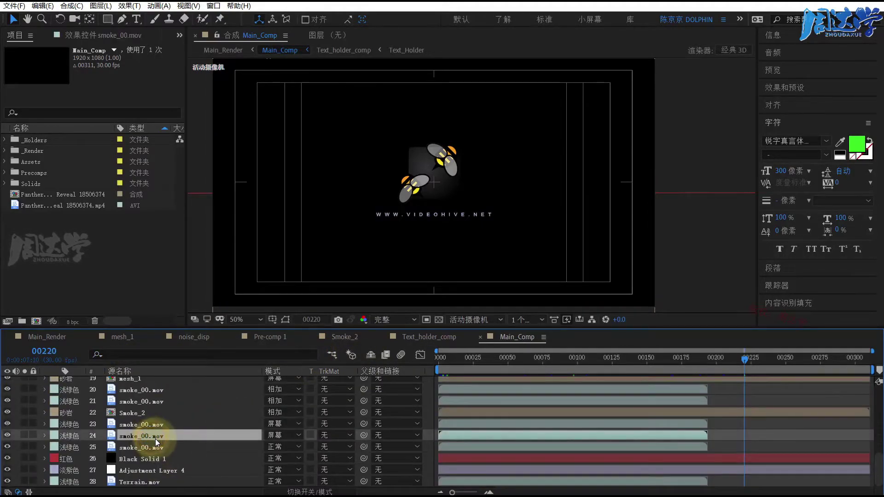
pyautogui.moveTo(878, 482); pyautogui.dragTo(878, 432)
# Hide the vh2000x2000.png layer inside Logo_Holder and go to the KOF logos folder in Explorer
pyautogui.click(127, 407)
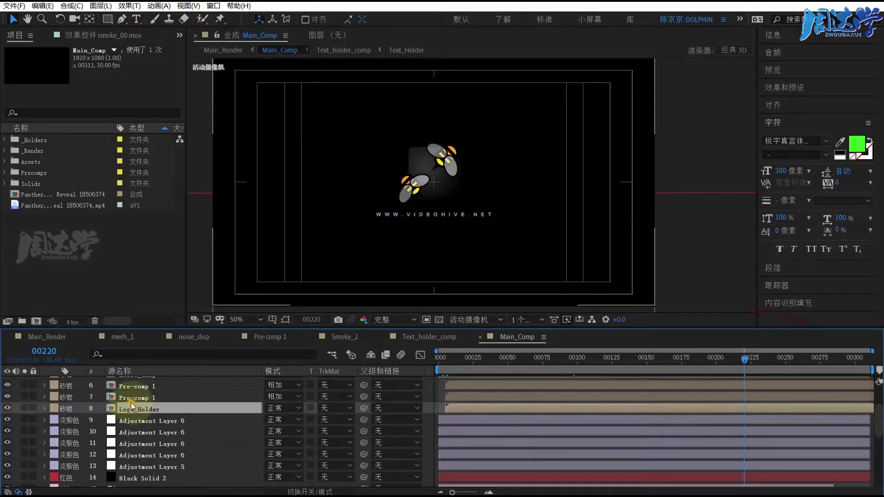
pyautogui.doubleClick(114, 407)
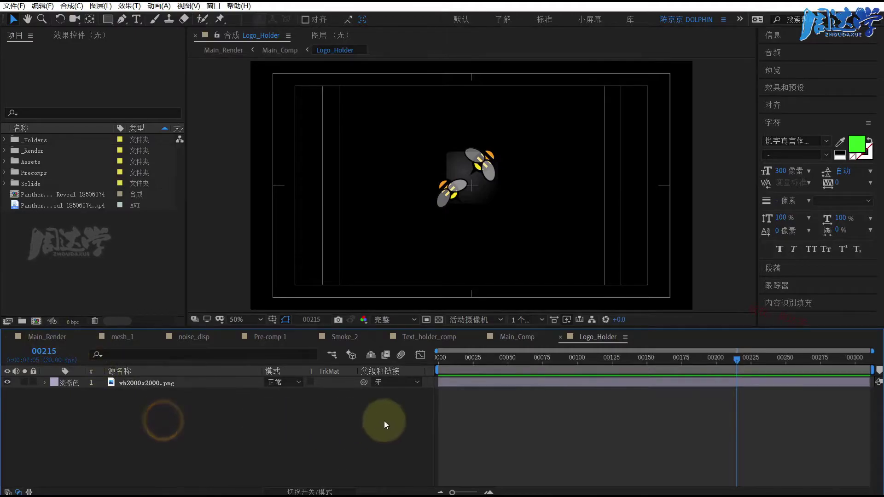
pyautogui.click(134, 383)
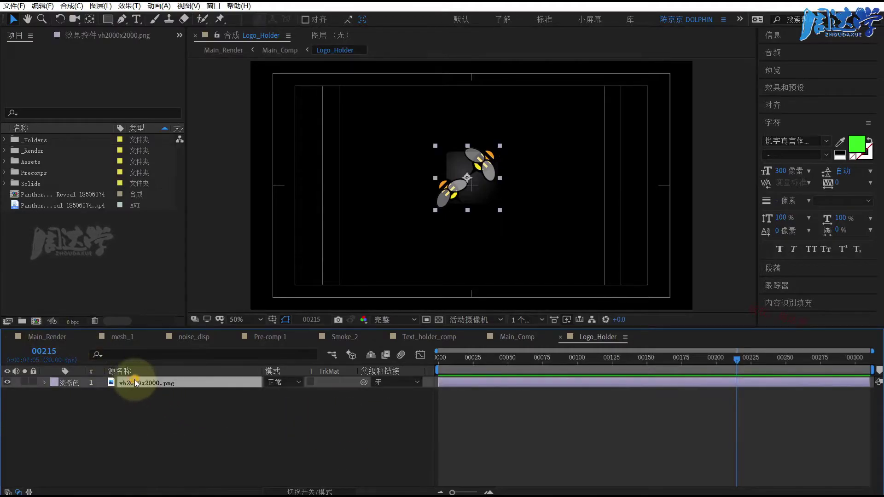
pyautogui.click(7, 383)
pyautogui.hotkey('alt', 'Tab')
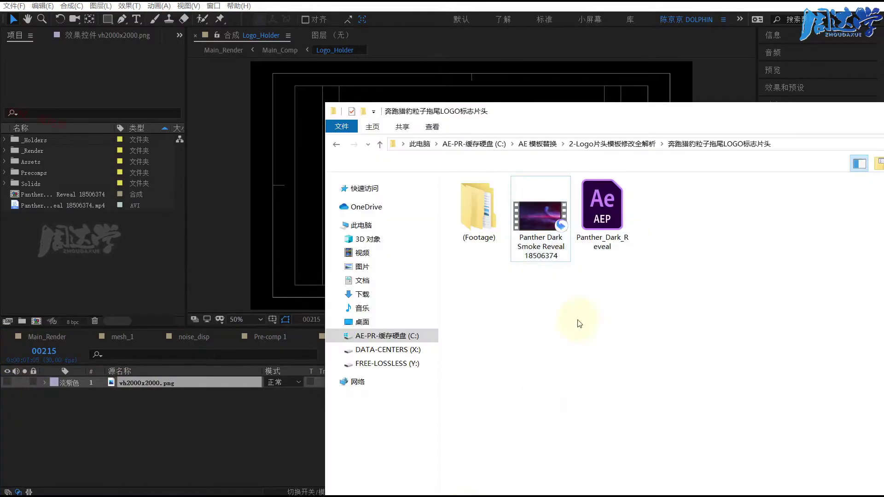
pyautogui.hotkey('alt', 'Up')
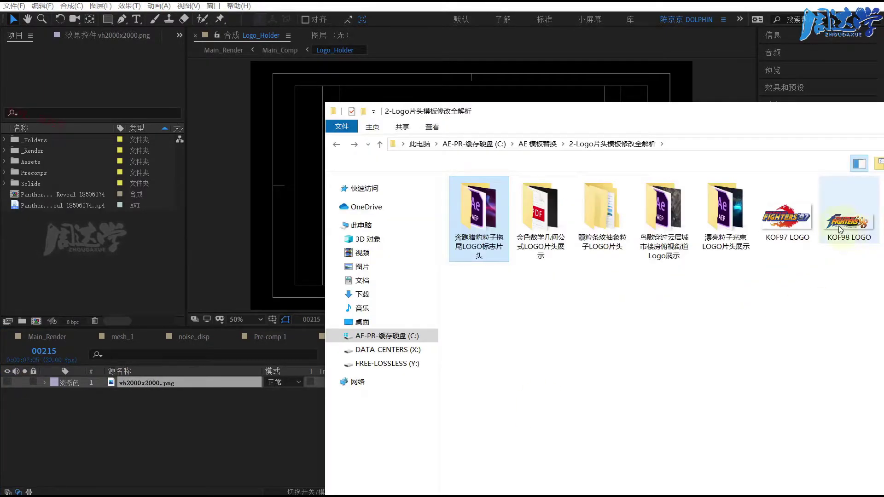
# Drag KOF97 LOGO.png from Explorer into the Logo_Holder timeline and return to Main_Comp
pyautogui.click(86, 280)
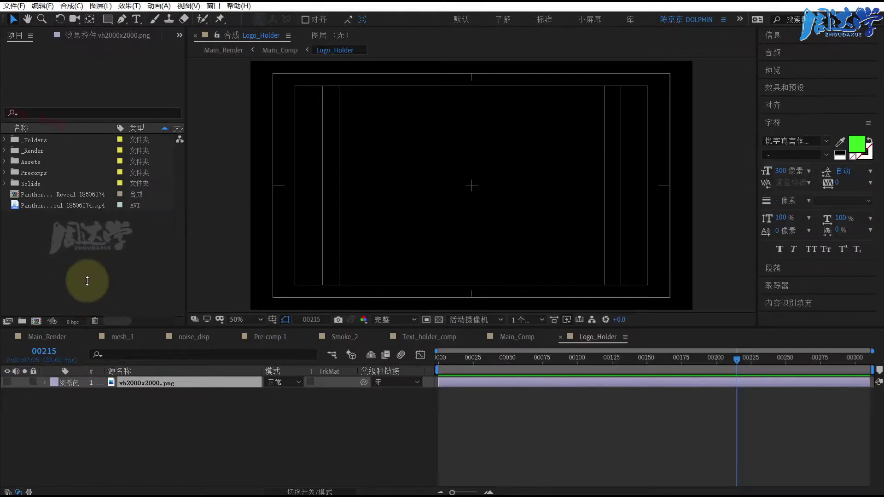
pyautogui.moveTo(87, 281)
pyautogui.mouseDown()
pyautogui.moveTo(64, 239)
pyautogui.moveTo(166, 404)
pyautogui.mouseUp()
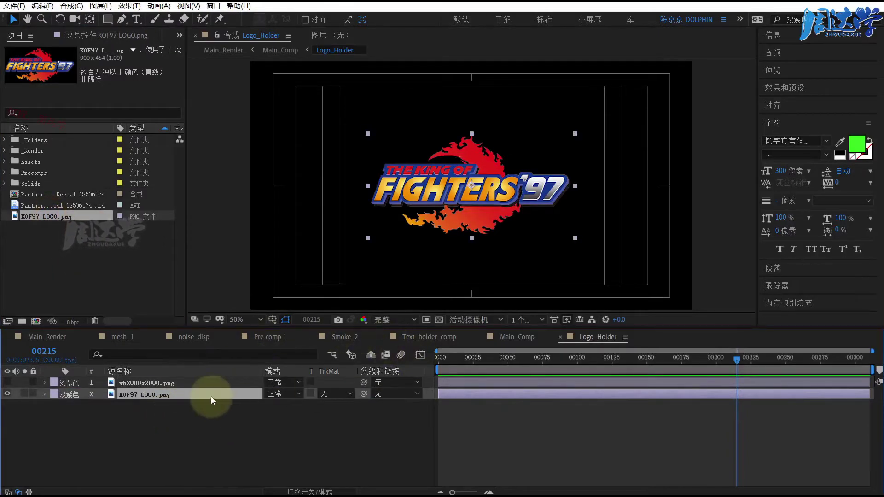
pyautogui.click(513, 337)
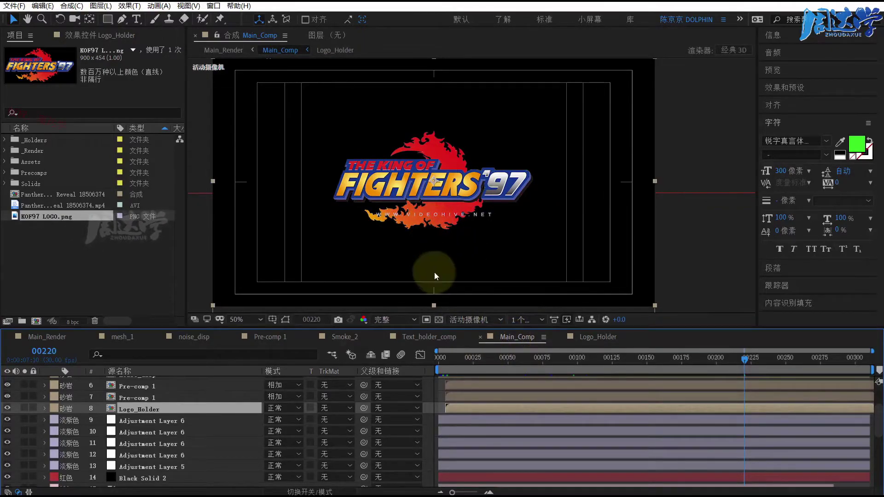
pyautogui.moveTo(877, 420)
pyautogui.mouseDown()
pyautogui.moveTo(874, 475)
pyautogui.moveTo(875, 405)
pyautogui.mouseUp()
pyautogui.moveTo(780, 359); pyautogui.dragTo(841, 360)
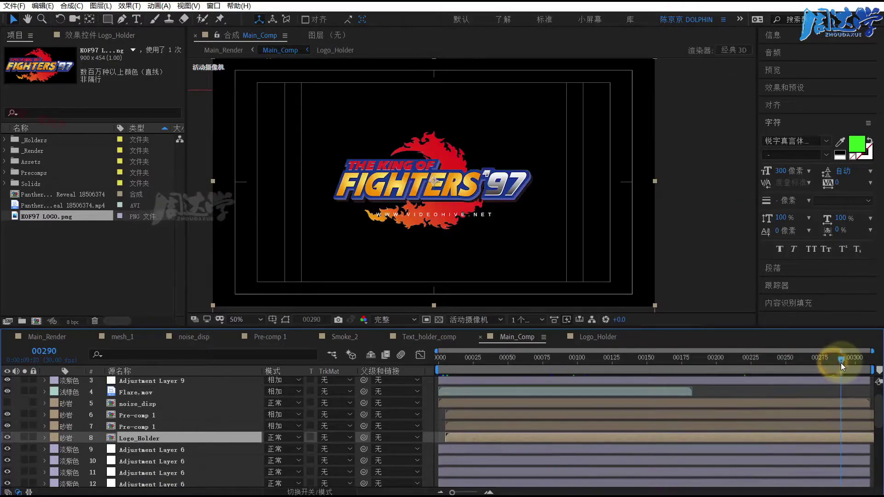
pyautogui.moveTo(879, 408)
pyautogui.mouseDown()
pyautogui.moveTo(876, 472)
pyautogui.moveTo(877, 384)
pyautogui.moveTo(860, 360)
pyautogui.mouseUp()
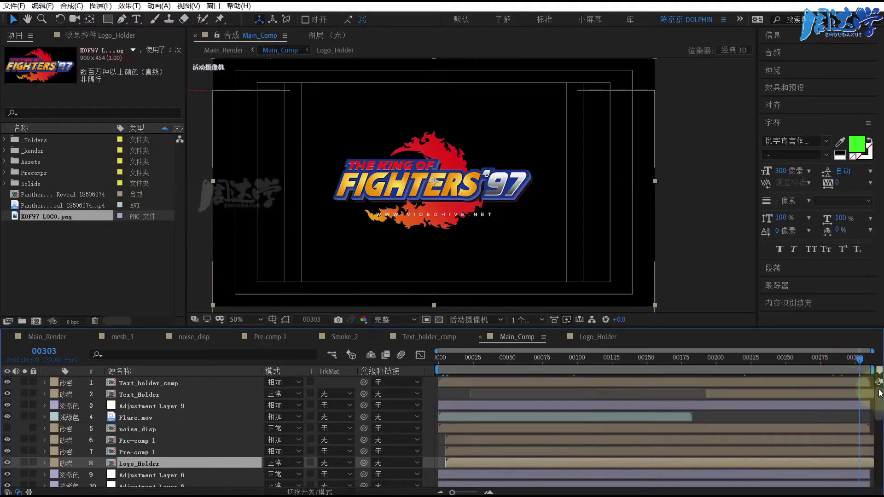
pyautogui.moveTo(878, 405); pyautogui.dragTo(882, 468)
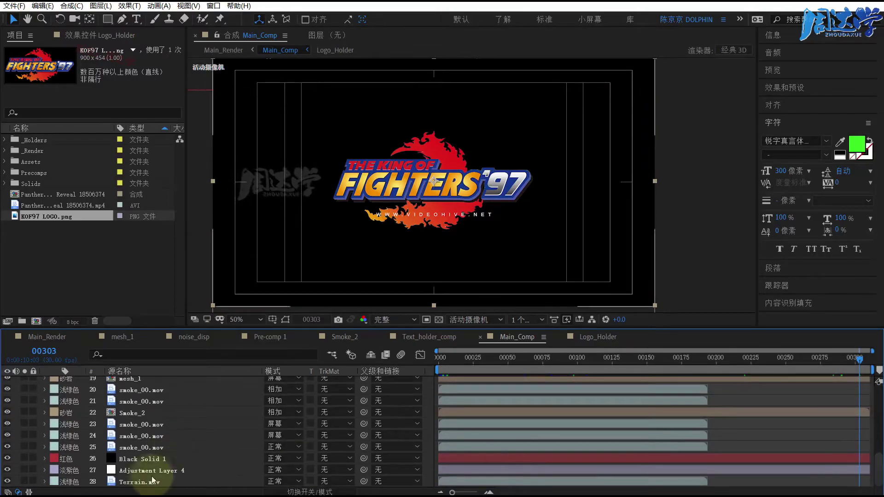
pyautogui.click(132, 483)
pyautogui.click(131, 471)
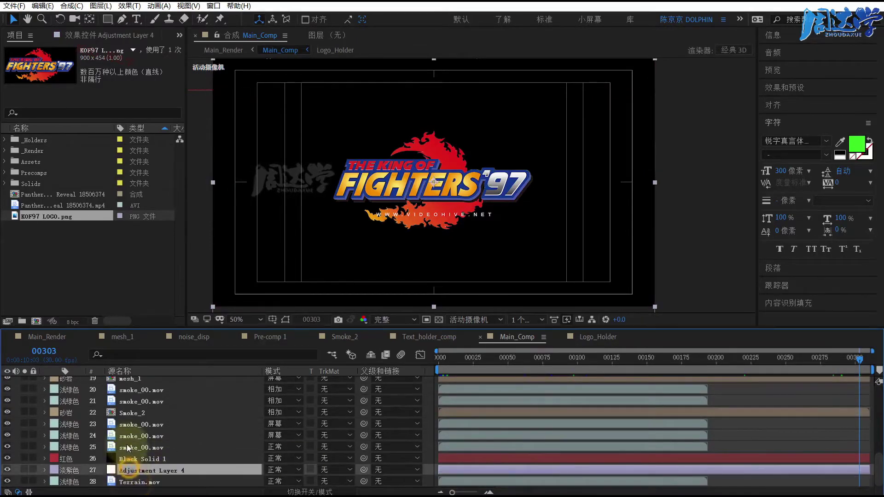
pyautogui.click(129, 448)
pyautogui.click(126, 415)
pyautogui.scroll(3, 154, 452)
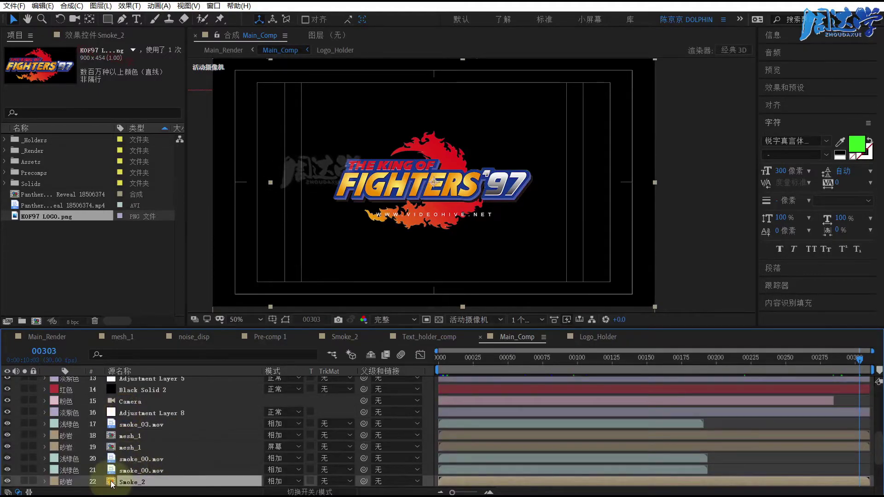
pyautogui.doubleClick(112, 483)
pyautogui.click(133, 385)
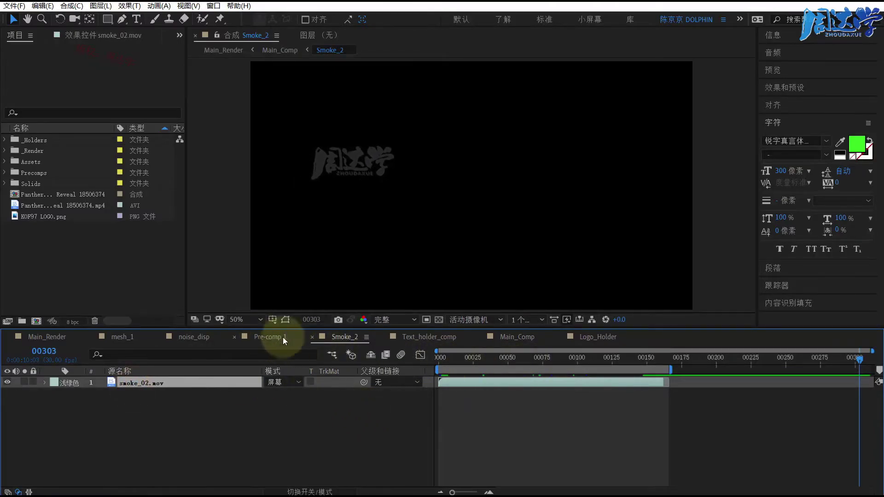
pyautogui.click(515, 338)
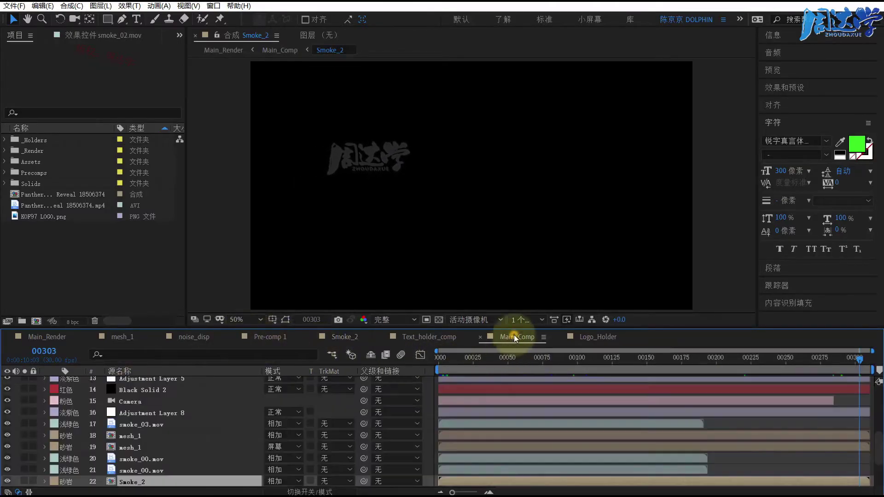
pyautogui.click(129, 446)
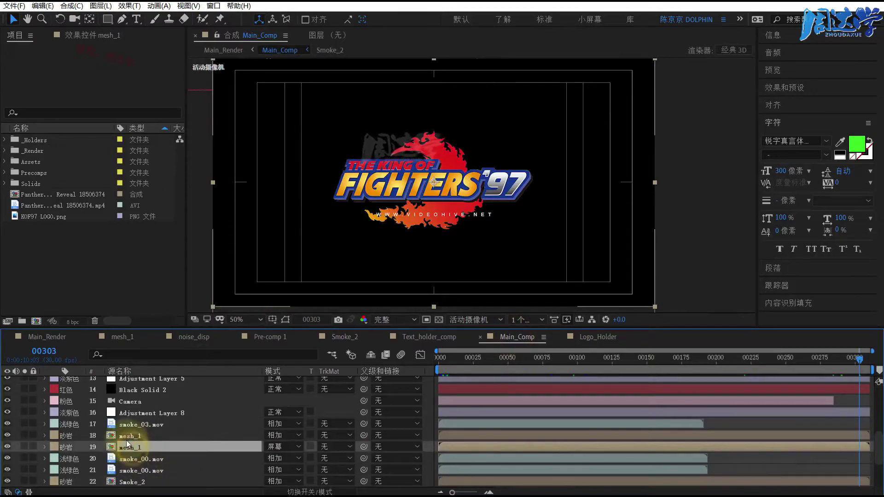
pyautogui.doubleClick(128, 436)
pyautogui.click(131, 382)
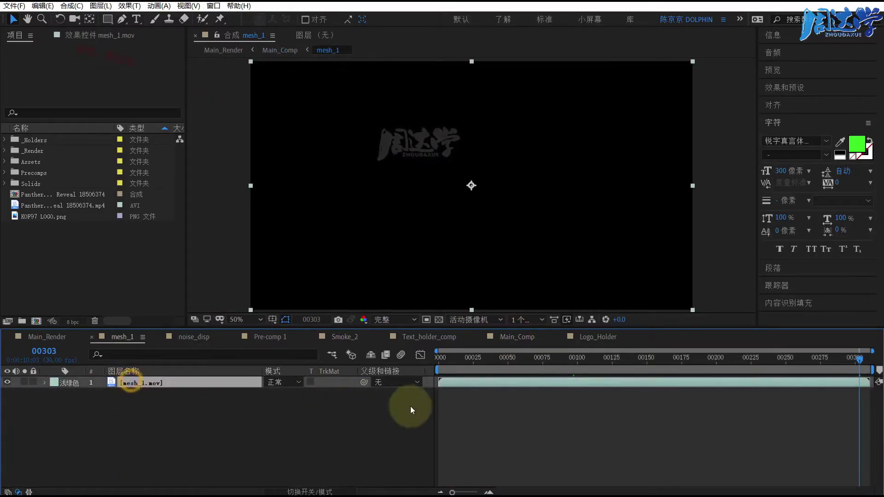
pyautogui.click(513, 337)
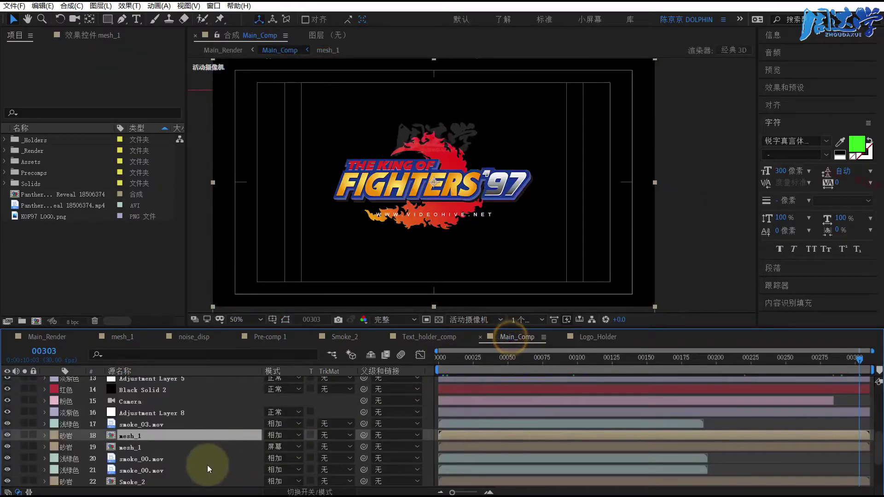
pyautogui.click(134, 389)
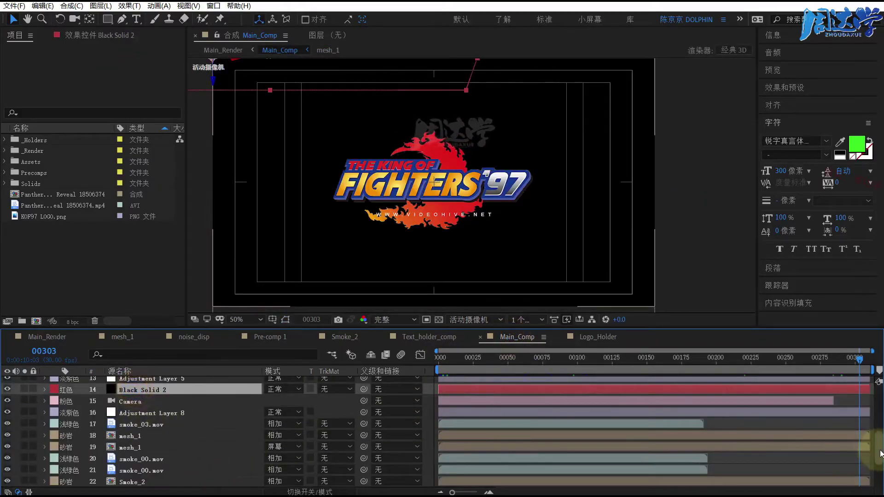
pyautogui.moveTo(881, 454); pyautogui.dragTo(881, 408)
pyautogui.click(139, 455)
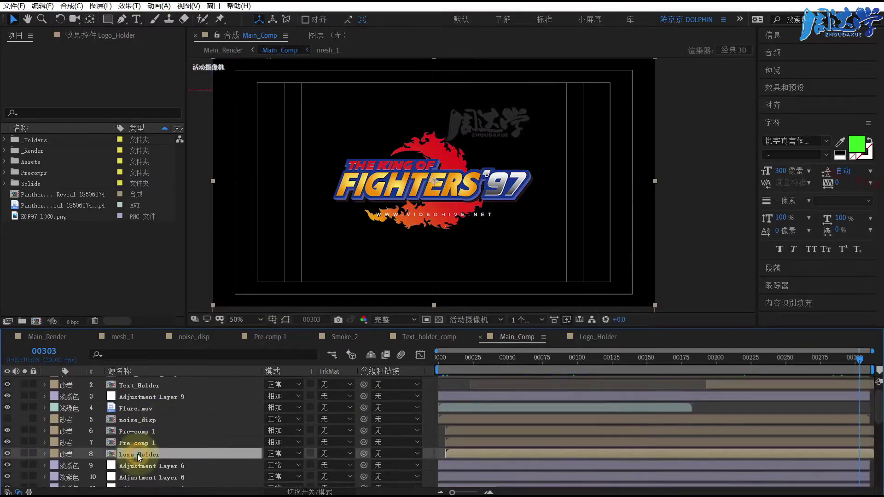
pyautogui.click(137, 443)
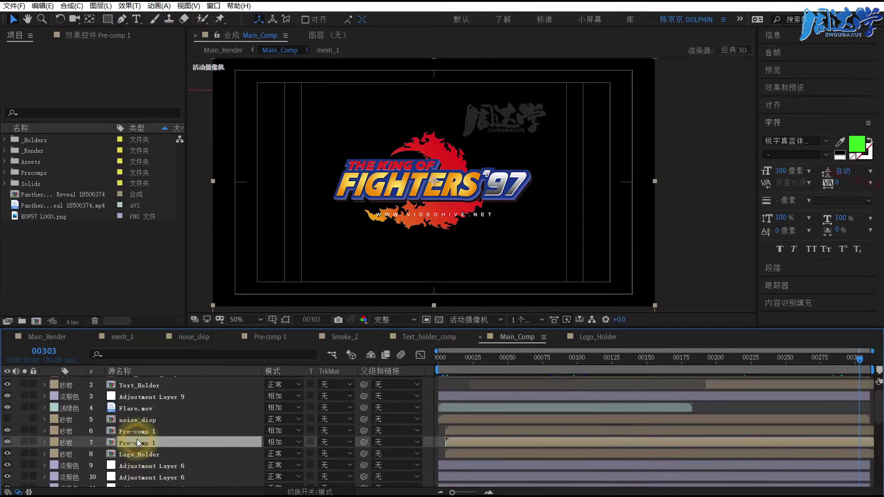
pyautogui.keyDown('ctrl'); pyautogui.click(137, 442); pyautogui.keyUp('ctrl')
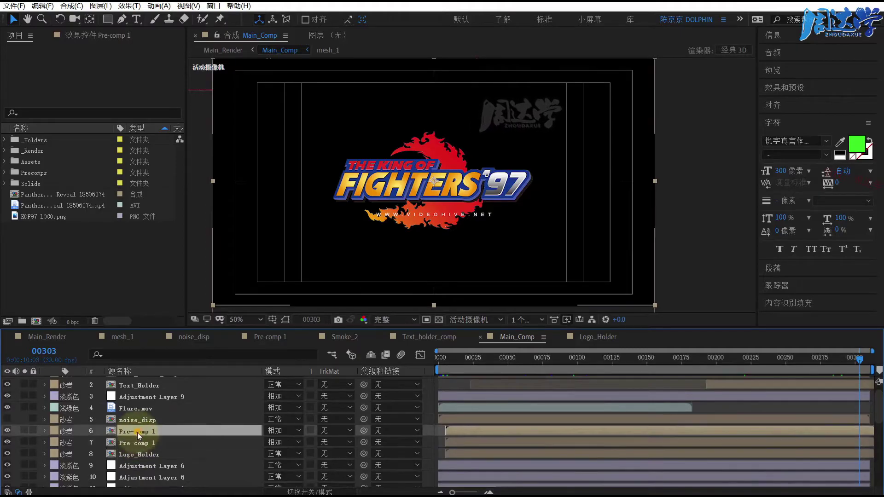
pyautogui.click(136, 443)
# View Pre-comp 1's smoke-shaped logo matte, then return to Main_Comp at frame 00160
pyautogui.doubleClick(136, 442)
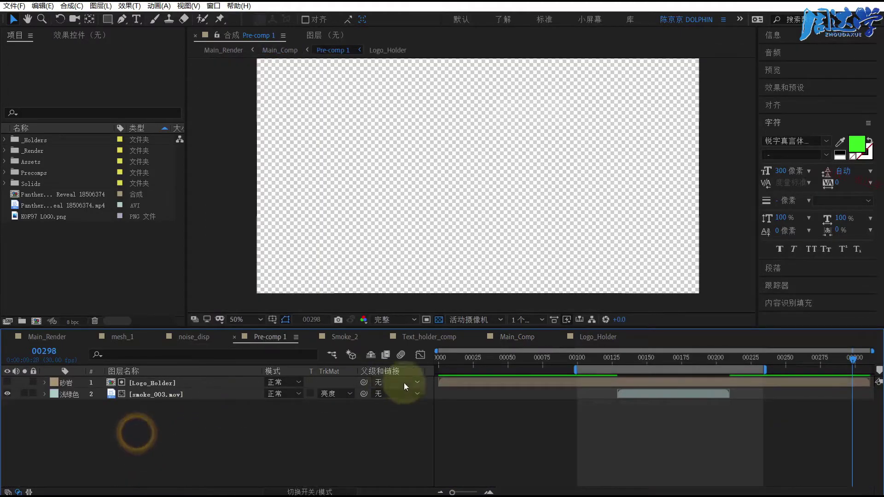
pyautogui.moveTo(660, 360)
pyautogui.mouseDown()
pyautogui.moveTo(701, 362)
pyautogui.moveTo(654, 359)
pyautogui.mouseUp()
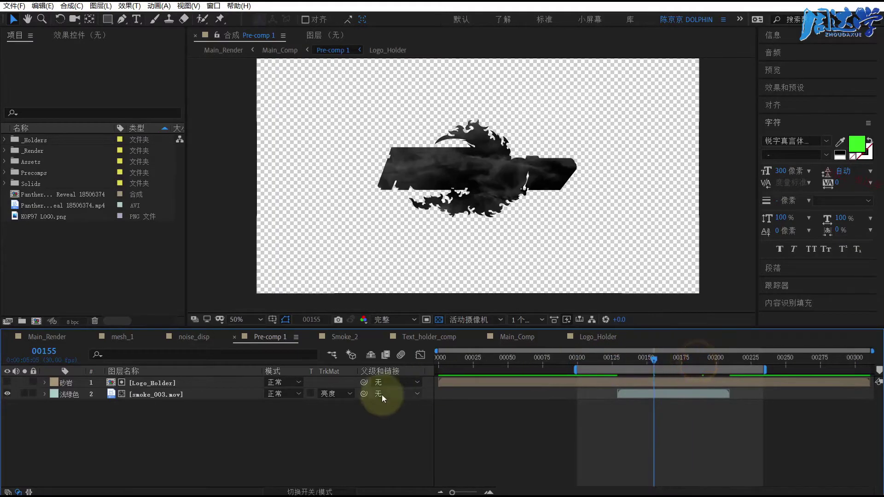
pyautogui.click(509, 339)
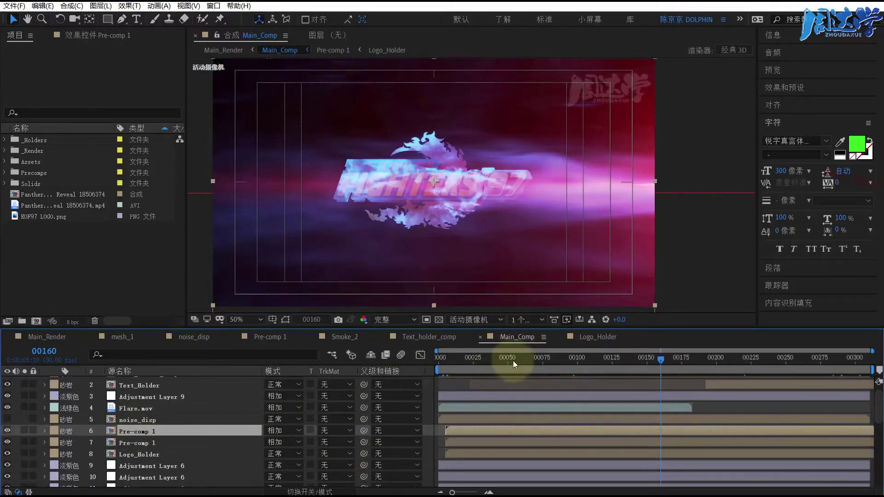
pyautogui.click(135, 422)
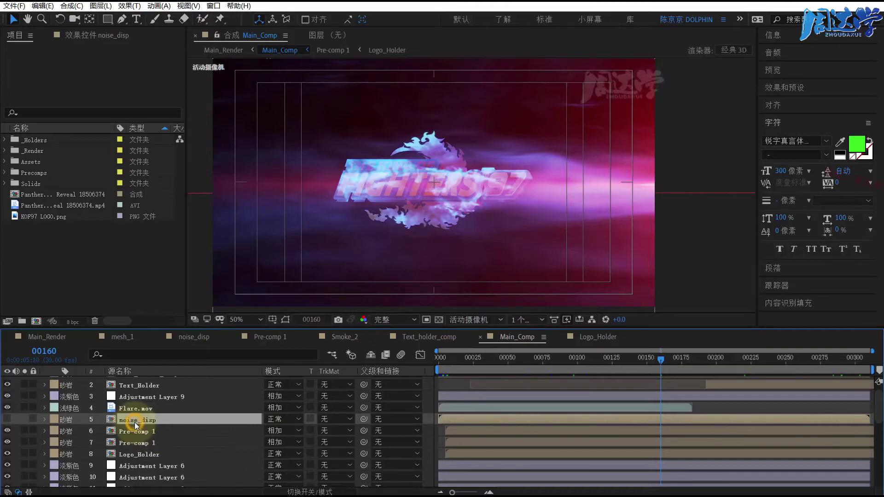
pyautogui.doubleClick(136, 423)
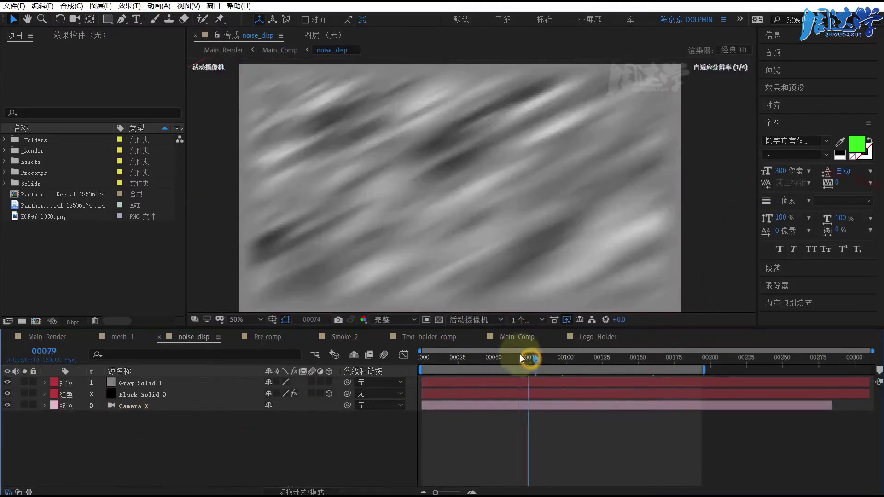
pyautogui.click(512, 338)
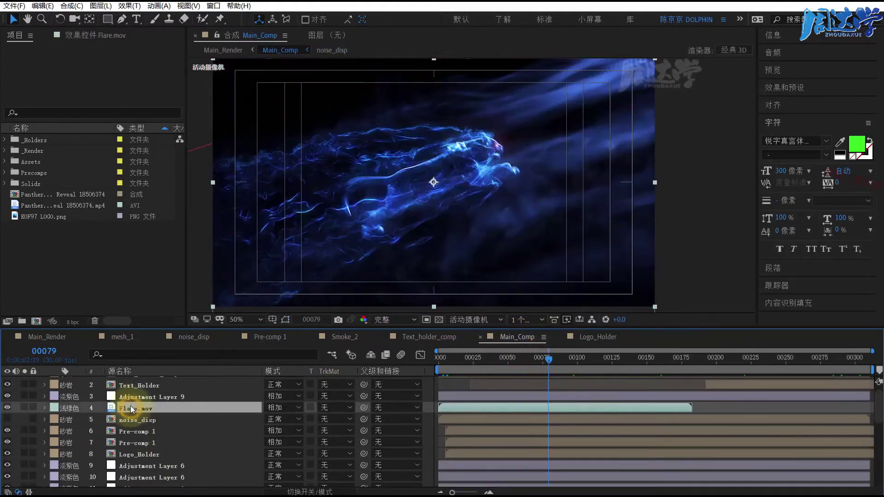
pyautogui.click(133, 397)
pyautogui.scroll(1, 131, 409)
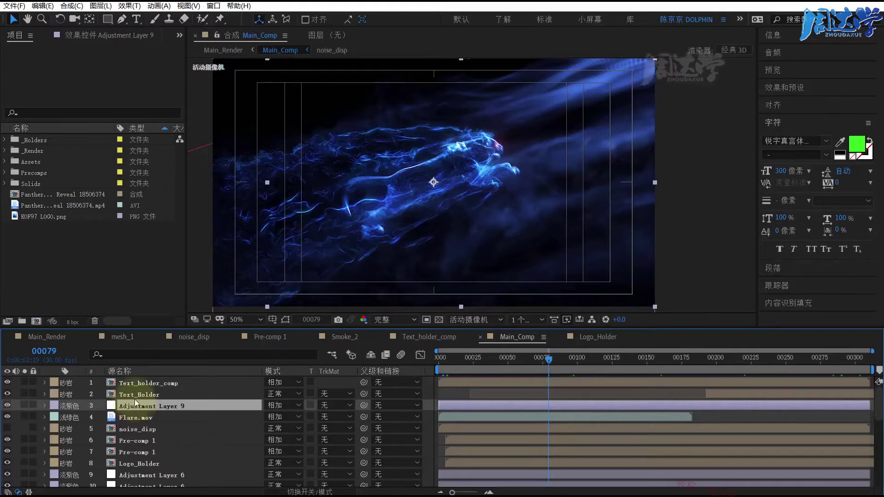
pyautogui.click(134, 395)
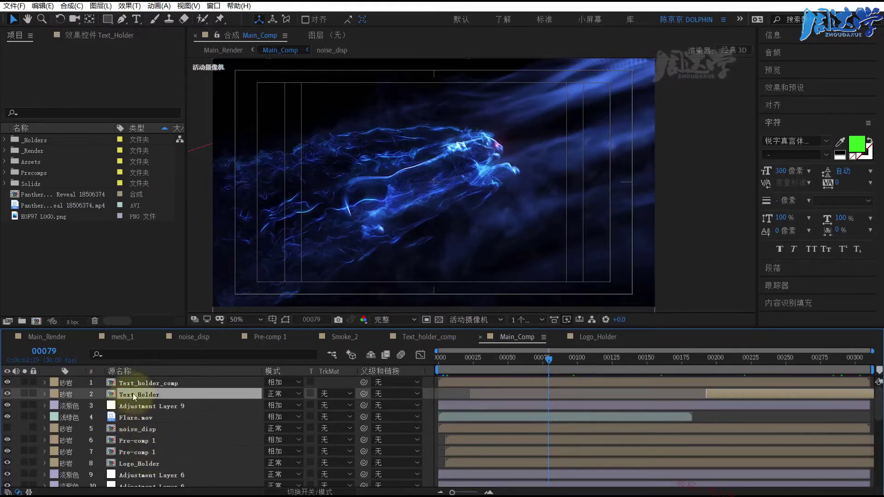
pyautogui.click(131, 382)
pyautogui.click(133, 394)
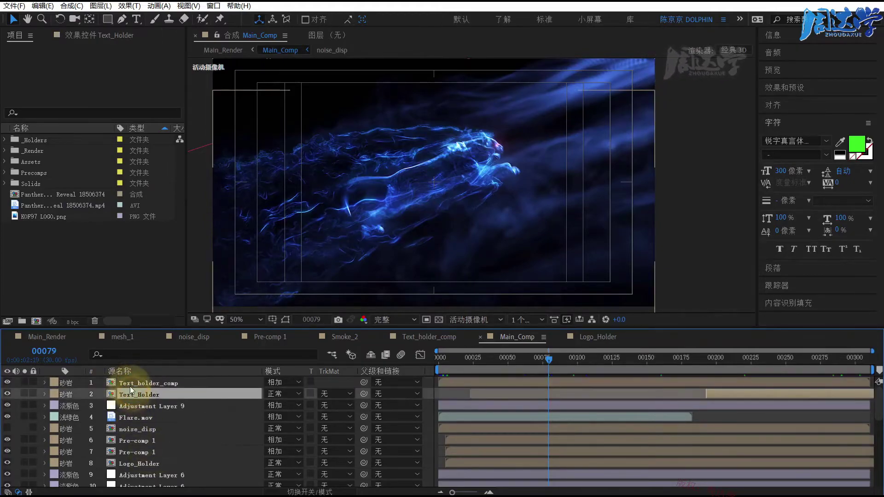
pyautogui.click(125, 386)
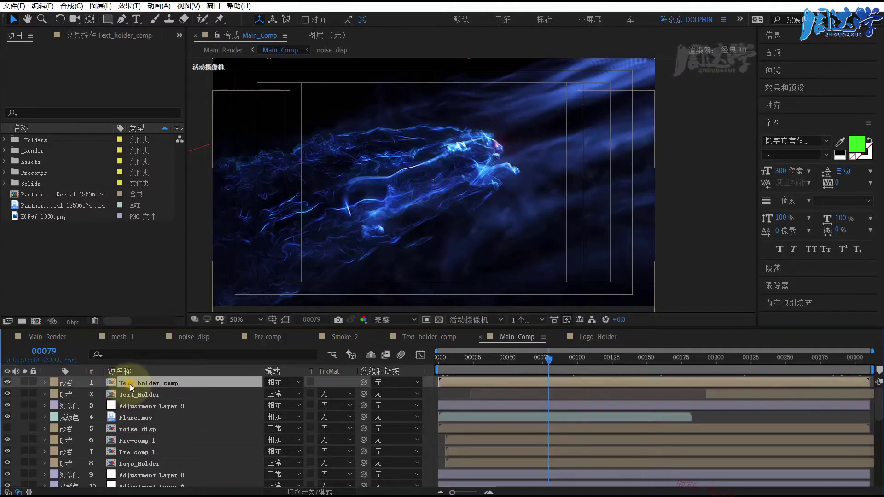
pyautogui.click(129, 395)
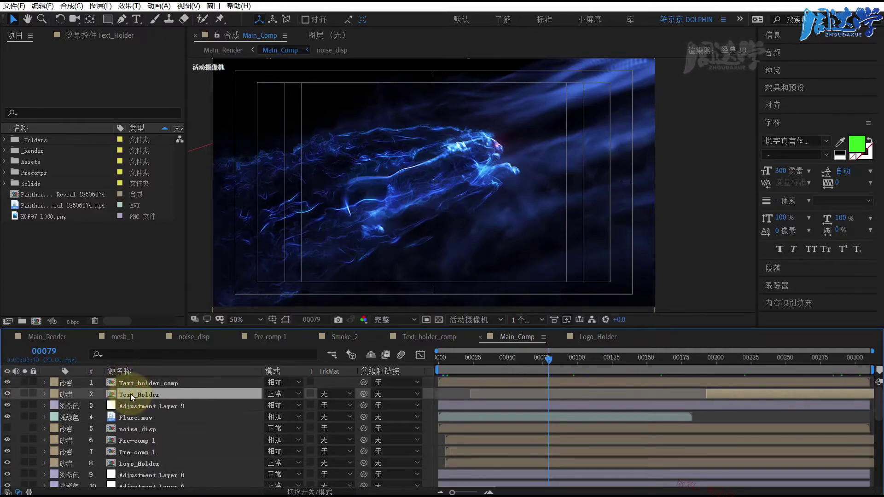
pyautogui.doubleClick(131, 394)
pyautogui.click(163, 383)
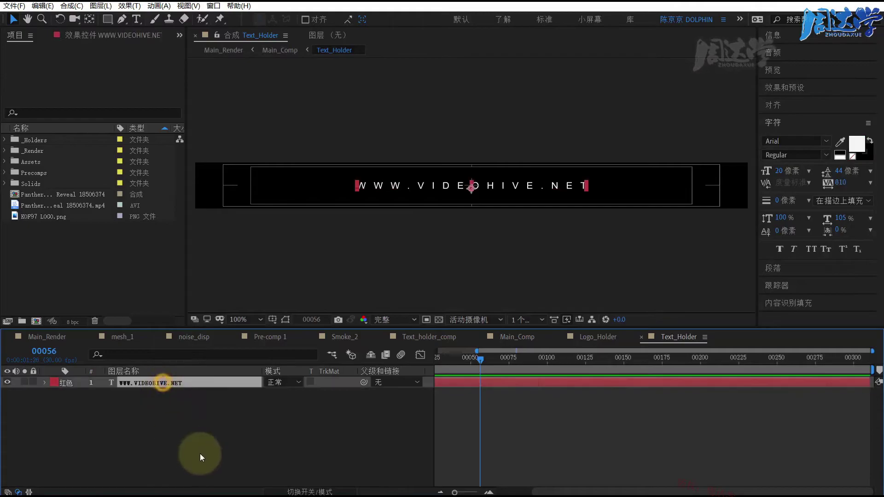
pyautogui.click(8, 382)
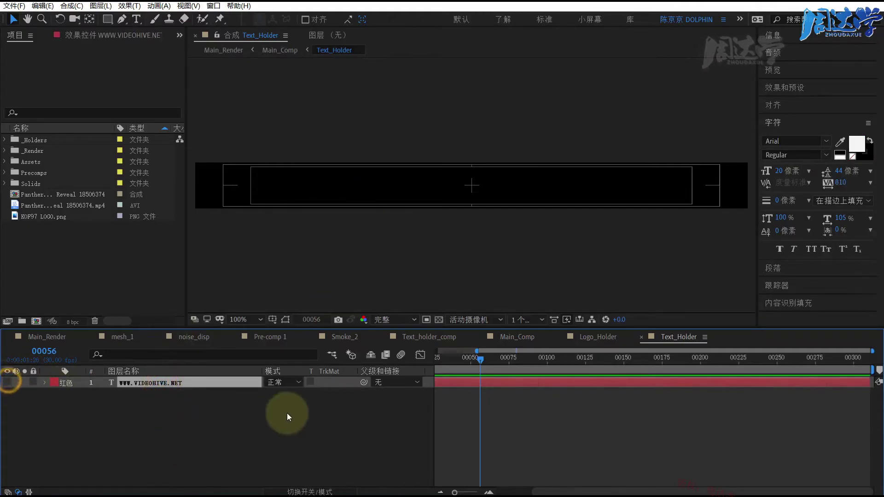
# Back in Main_Comp, move the playhead to frame 277 to check the clean KOF97 logo
pyautogui.click(524, 341)
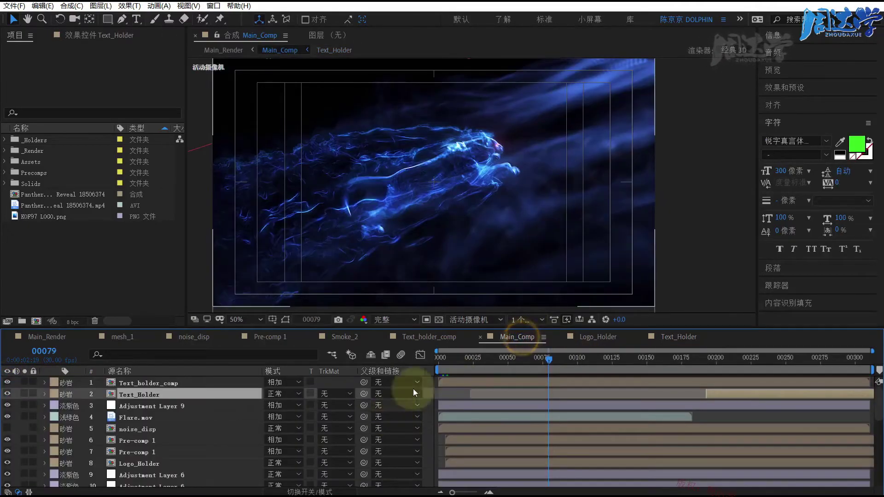
pyautogui.click(808, 358)
pyautogui.moveTo(808, 358); pyautogui.dragTo(823, 359)
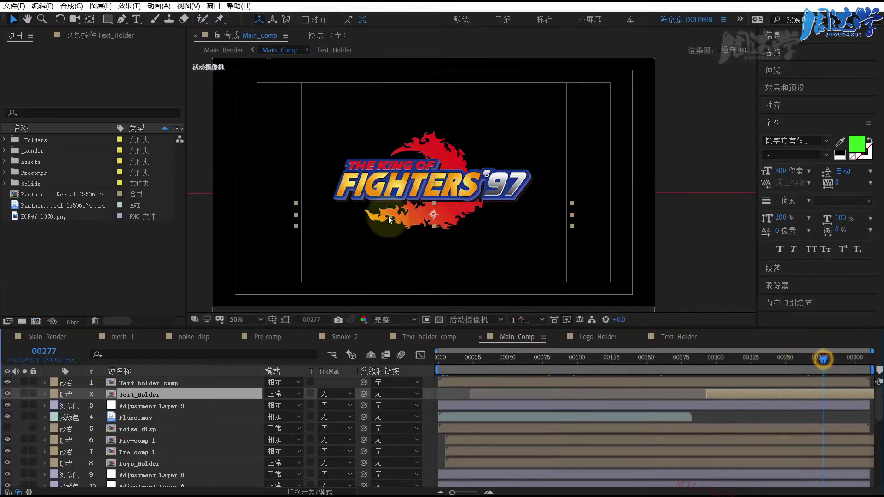
pyautogui.click(134, 383)
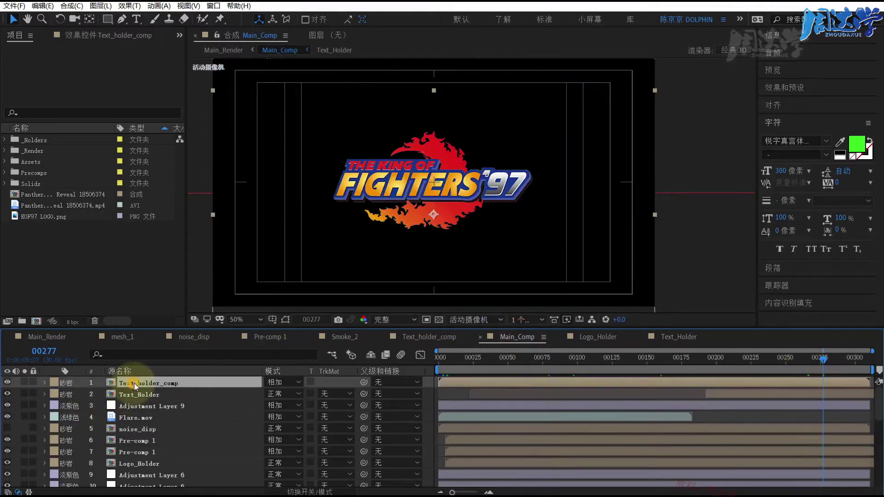
pyautogui.doubleClick(141, 383)
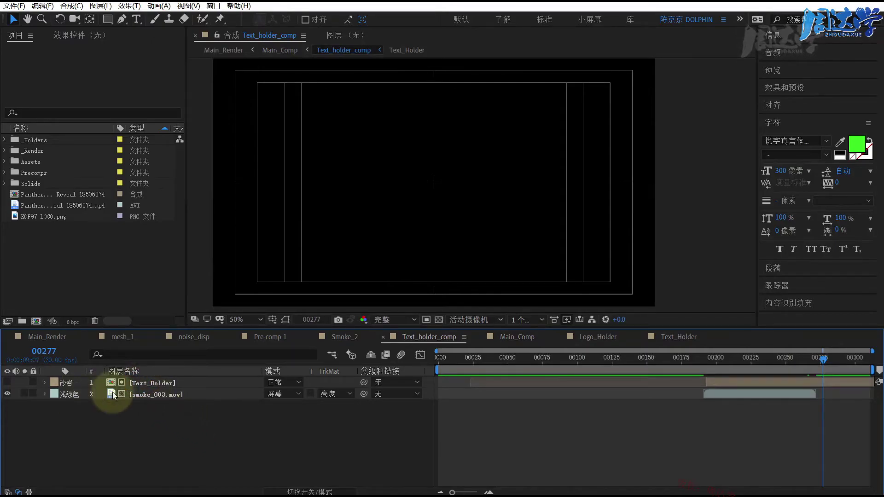
pyautogui.click(154, 395)
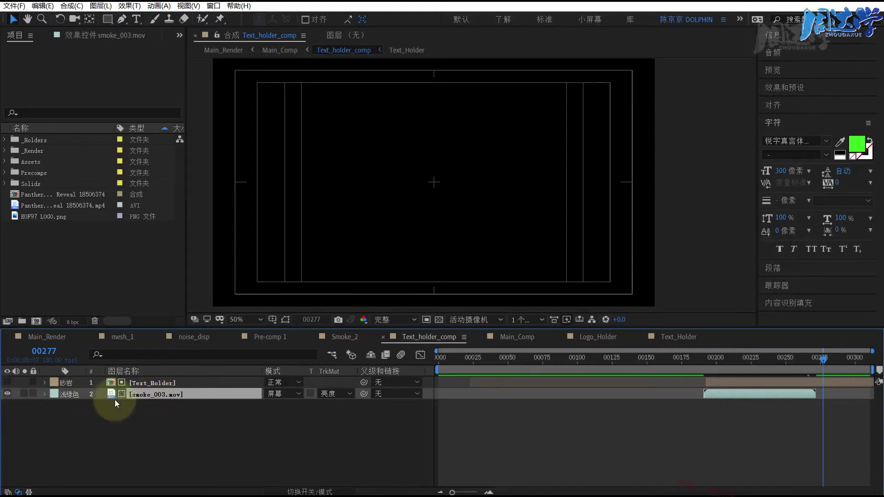
pyautogui.doubleClick(143, 393)
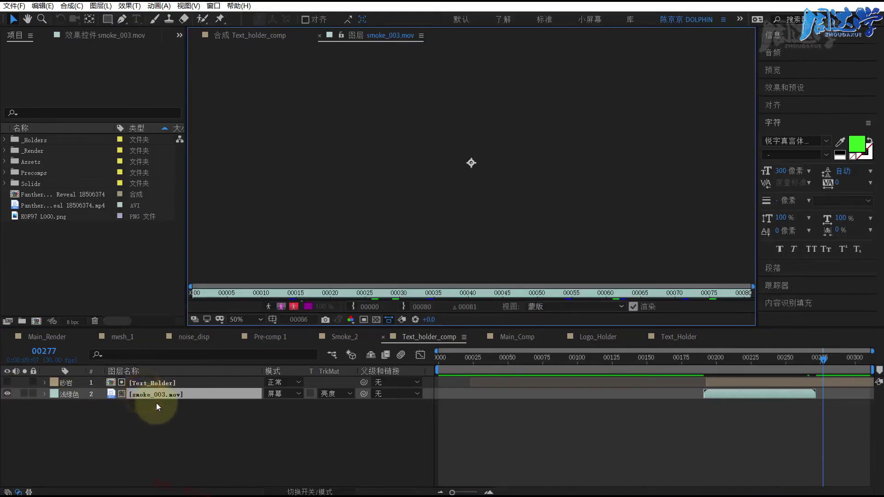
pyautogui.doubleClick(146, 383)
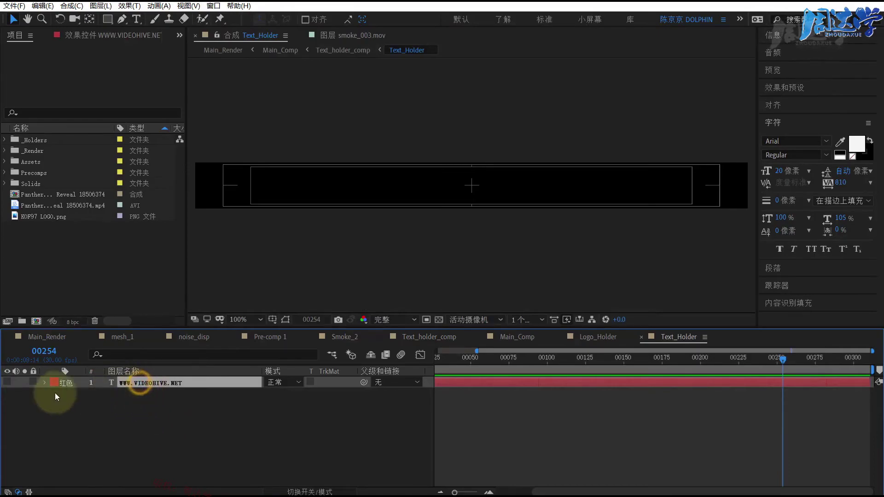
pyautogui.click(501, 338)
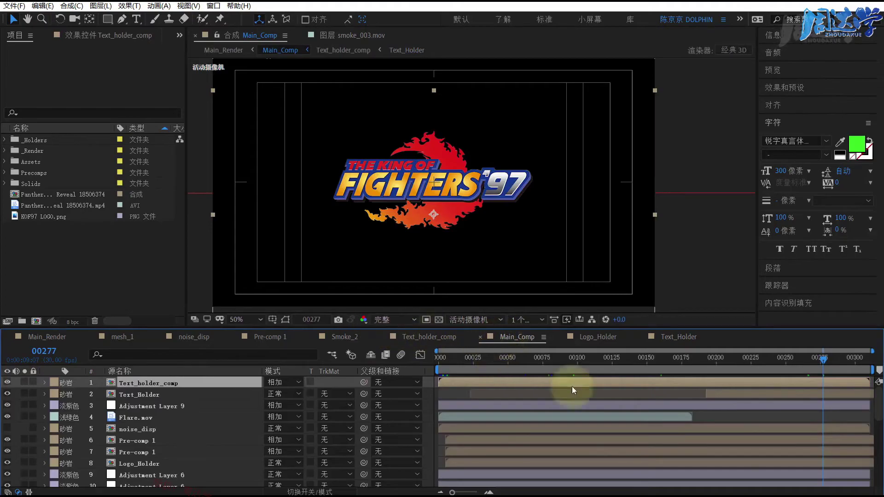
pyautogui.click(473, 367)
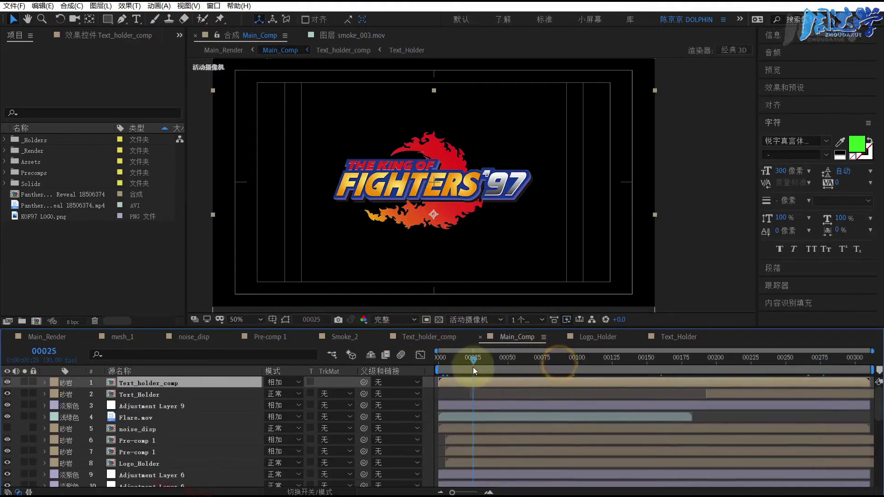
pyautogui.click(578, 361)
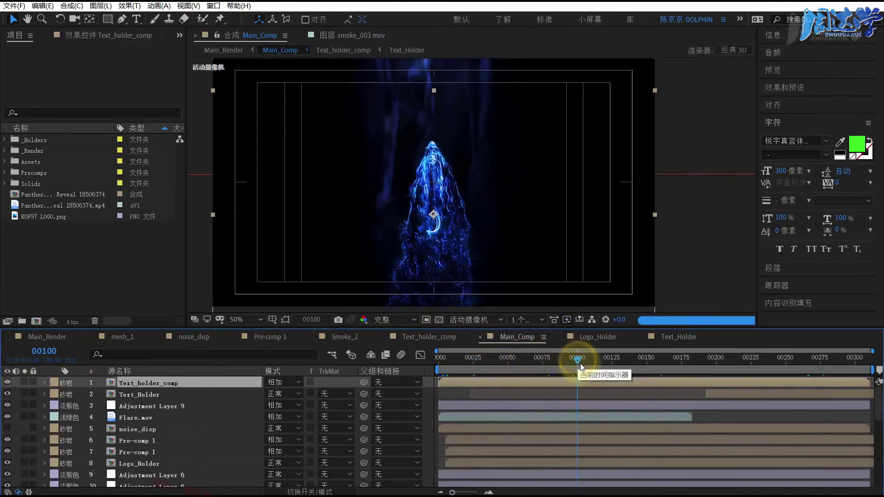
pyautogui.click(670, 361)
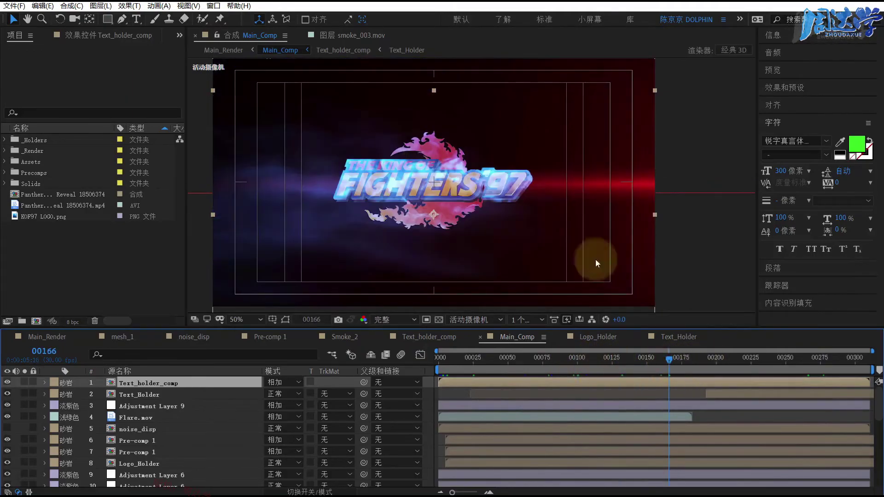
pyautogui.click(704, 361)
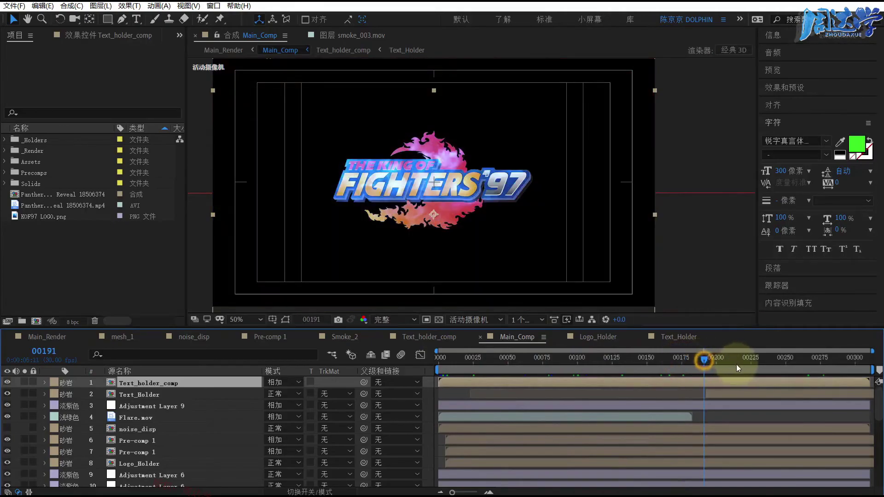
pyautogui.moveTo(748, 364); pyautogui.dragTo(795, 366)
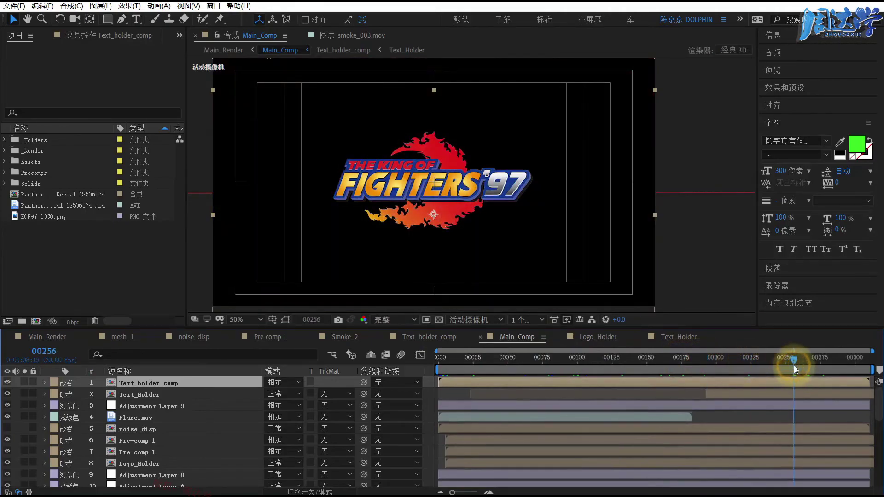
pyautogui.click(822, 367)
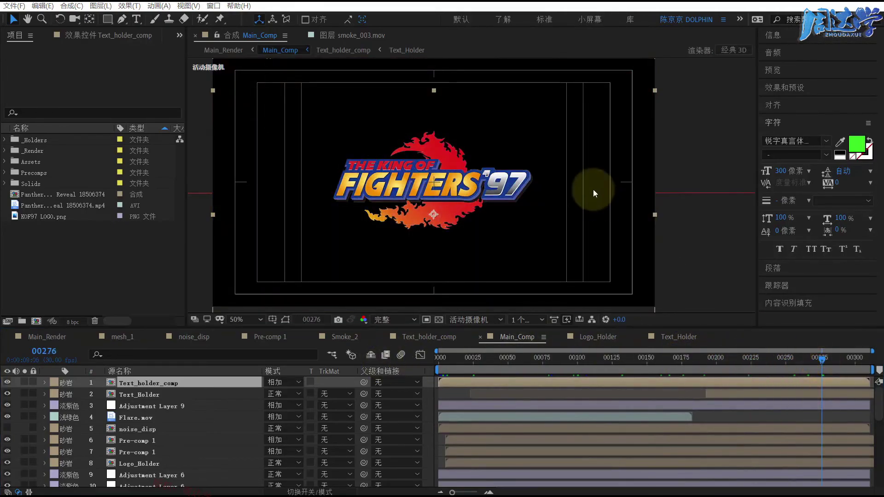
# Reveal Logo_Holder and Text_Holder in the _Holders folder and add an empty text layer to Main_Comp
pyautogui.click(5, 140)
pyautogui.click(44, 152)
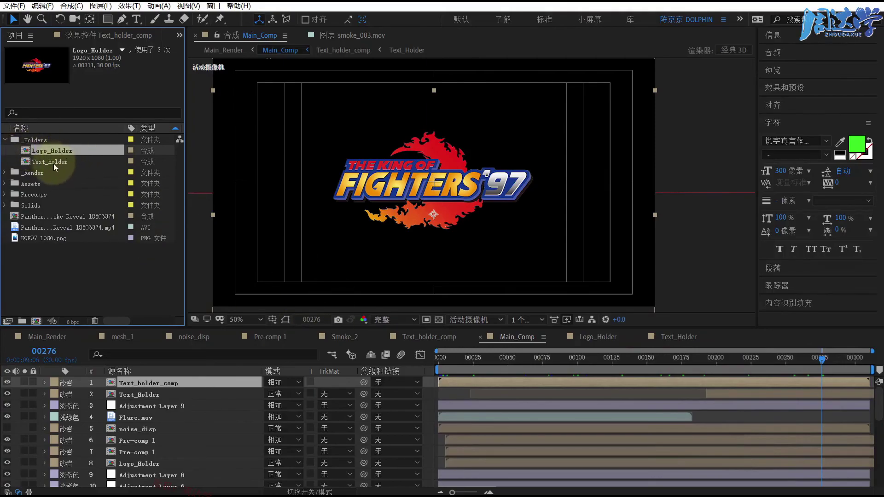
pyautogui.click(42, 163)
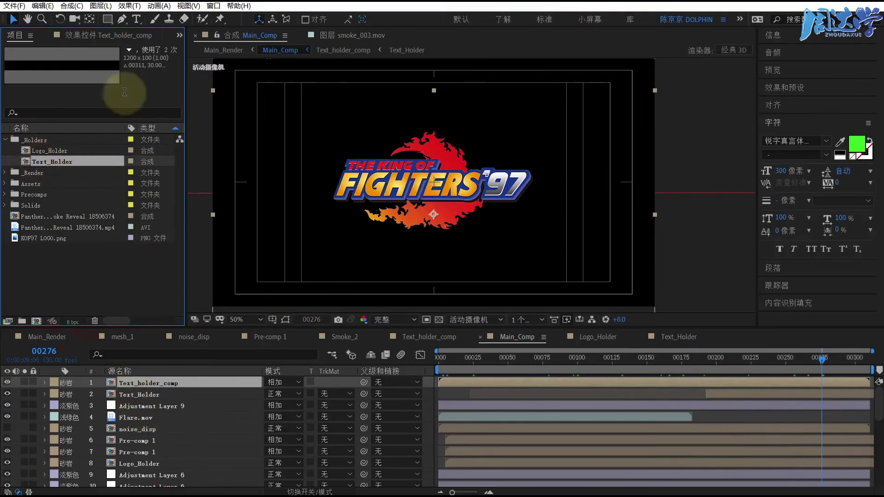
pyautogui.click(137, 18)
pyautogui.click(317, 229)
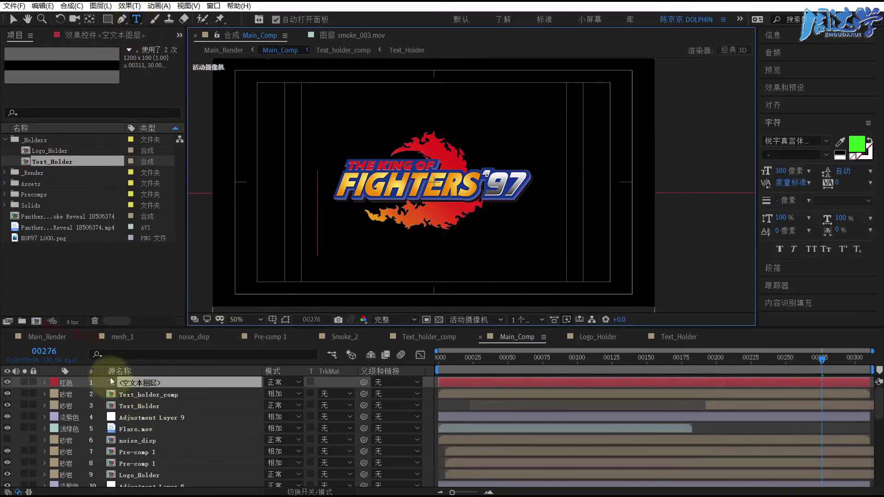
# Reselect the Logo_Holder comp in the Project panel, then clear the selection
pyautogui.click(35, 151)
pyautogui.click(37, 161)
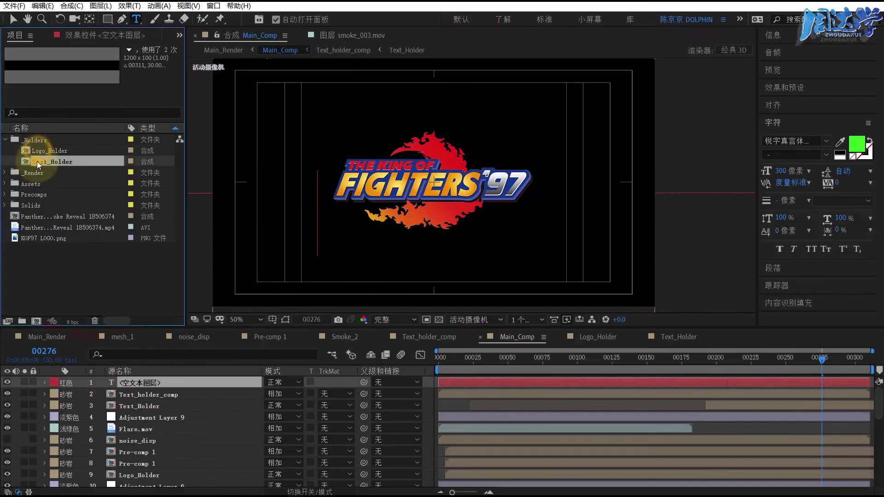
pyautogui.click(36, 151)
pyautogui.click(54, 262)
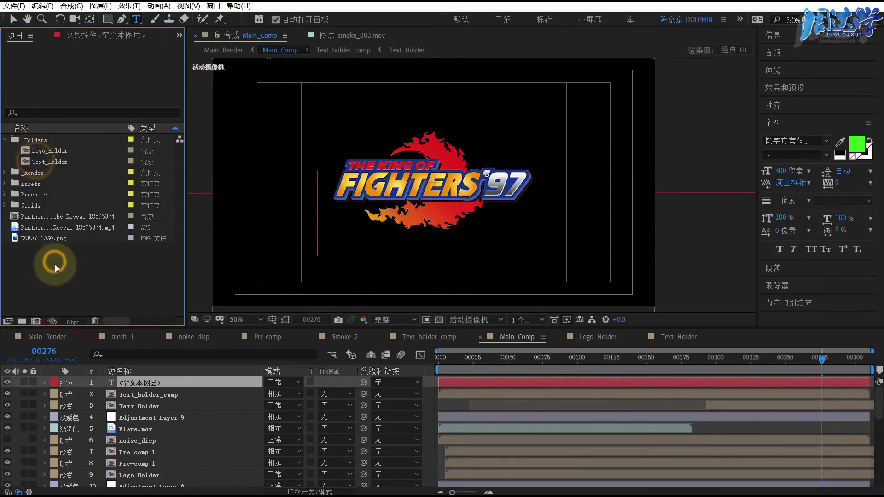